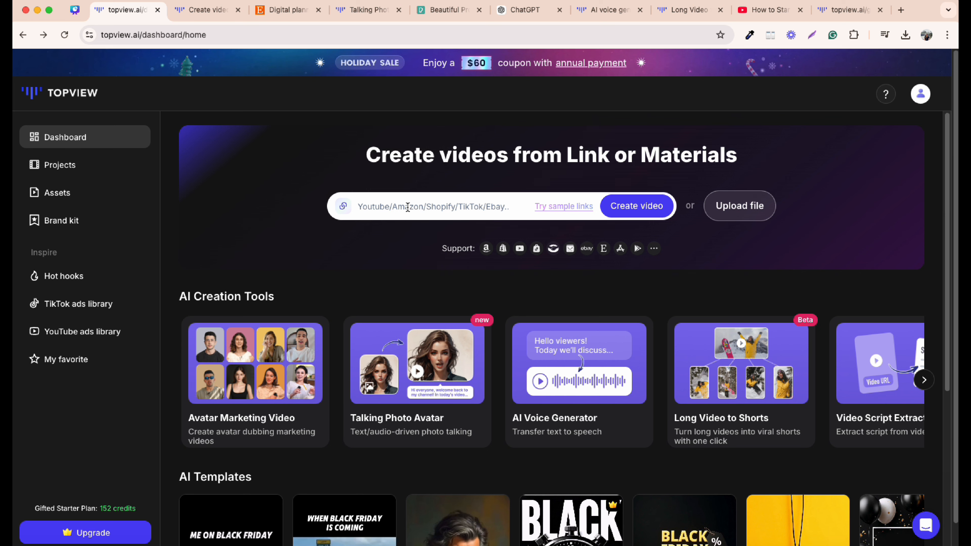
- Browse the AI Creation Tools on the dashboard
scroll(283, 289, "down", 1)
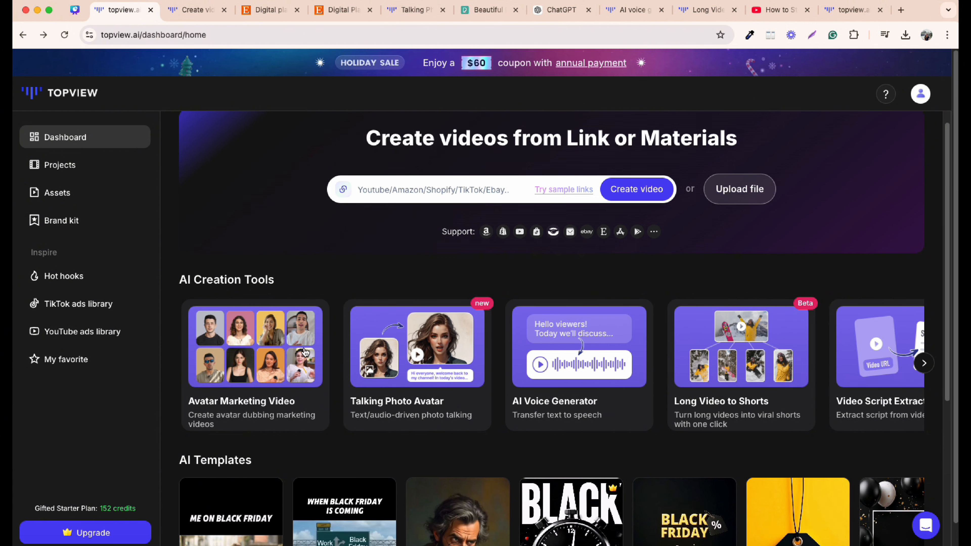
scroll(268, 390, "down", 2)
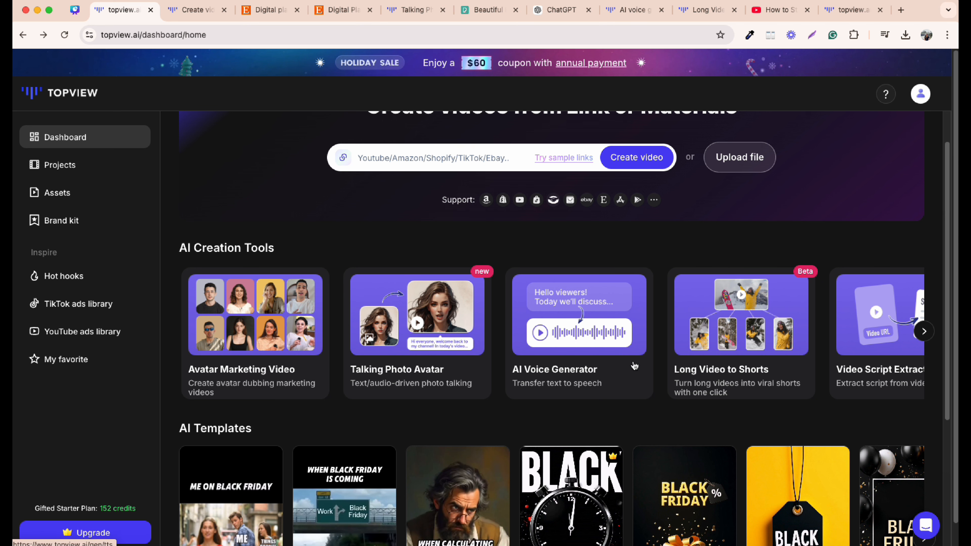
left_click(924, 332)
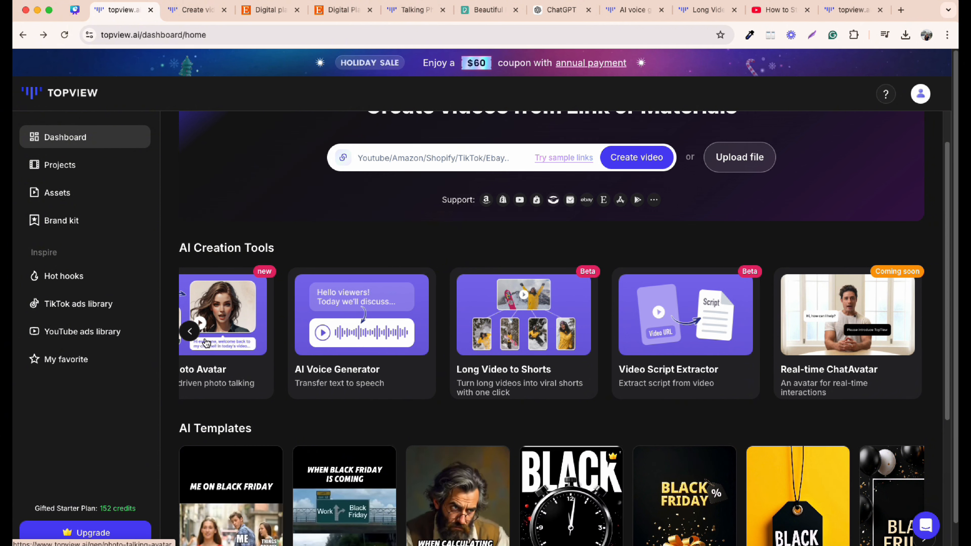
left_click(188, 331)
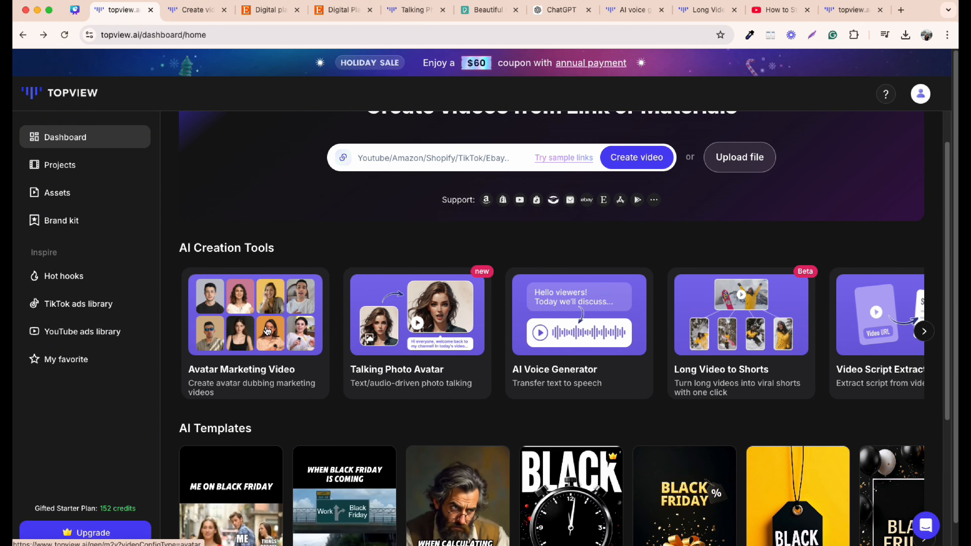
- Choose the Anna avatar with the scene "Anna leans on the ..." (fifth option) and confirm it
left_click(191, 10)
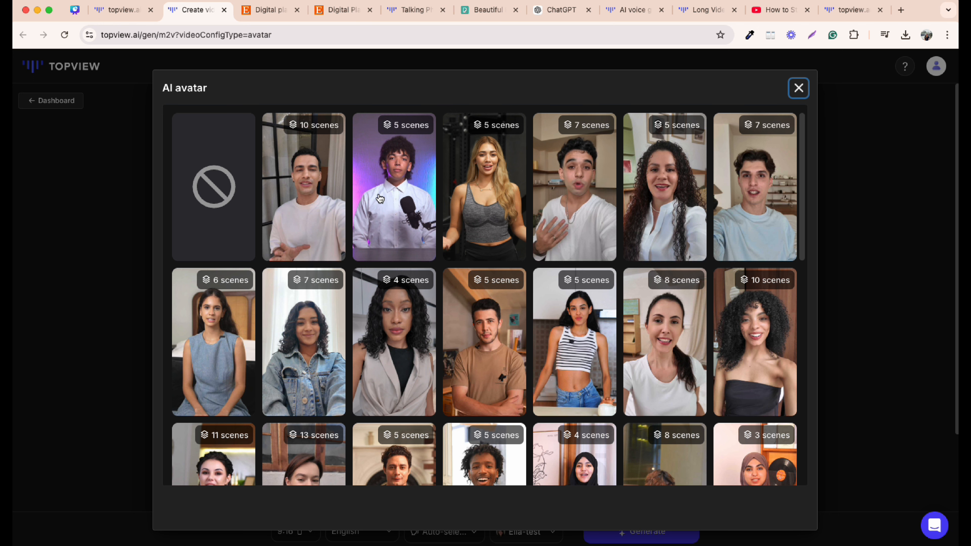
scroll(420, 247, "down", 6)
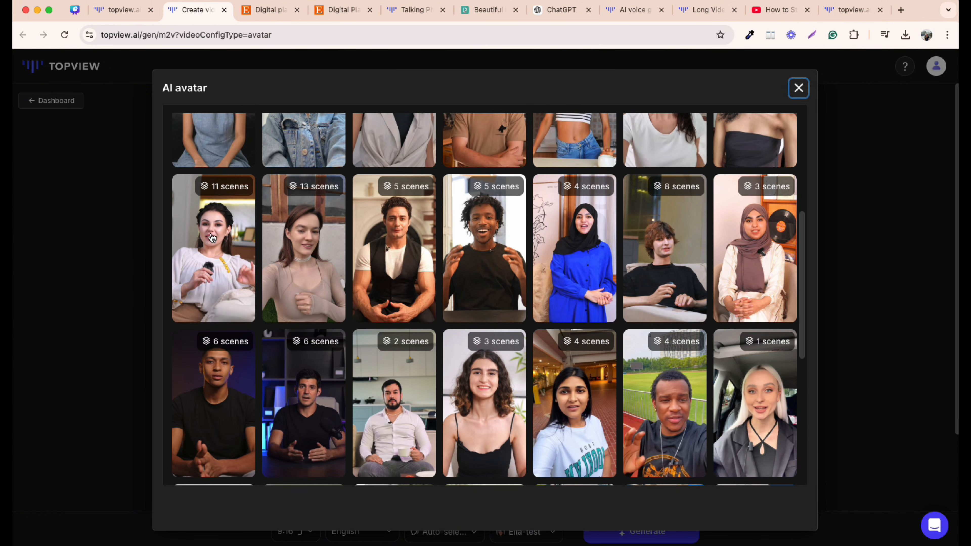
left_click(212, 238)
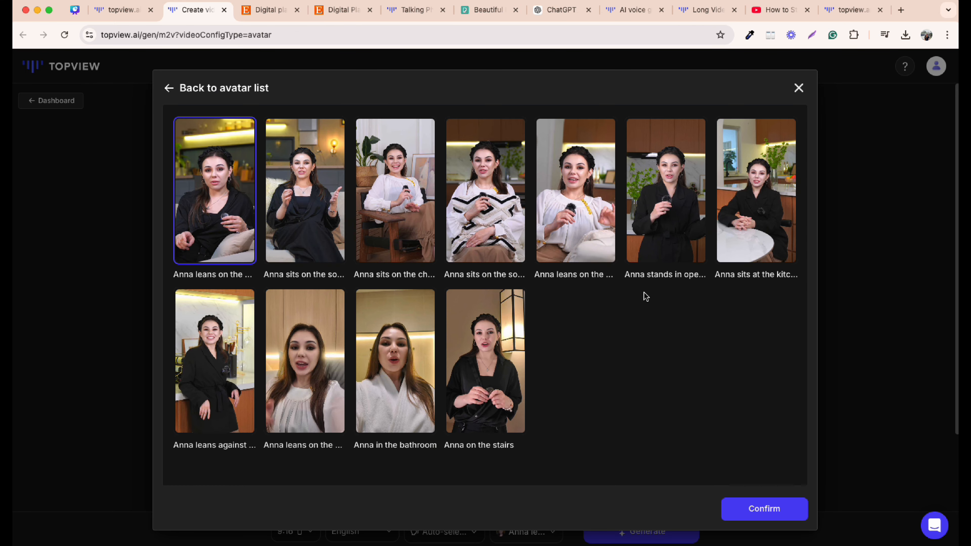
left_click(560, 275)
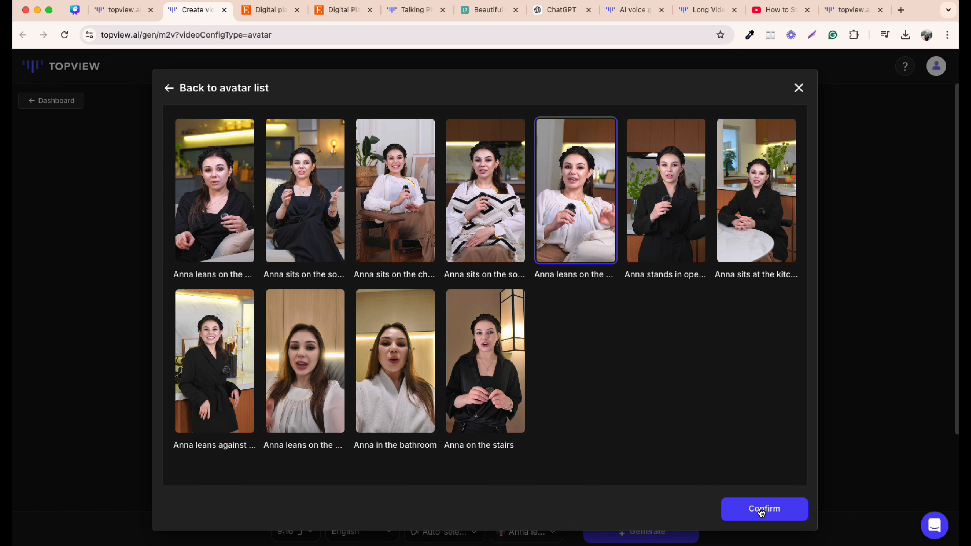
left_click(761, 510)
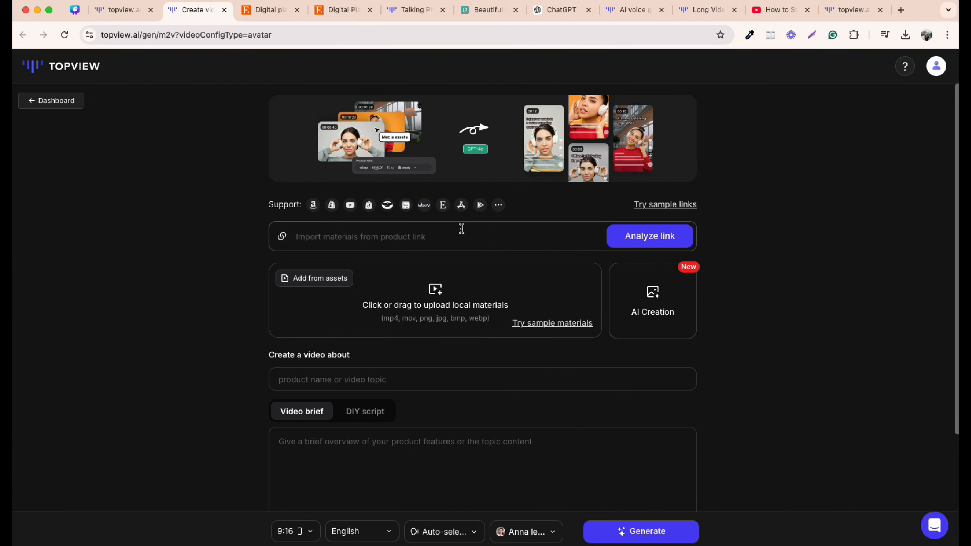
- Copy the Etsy digital planner listing's URL
left_click(342, 9)
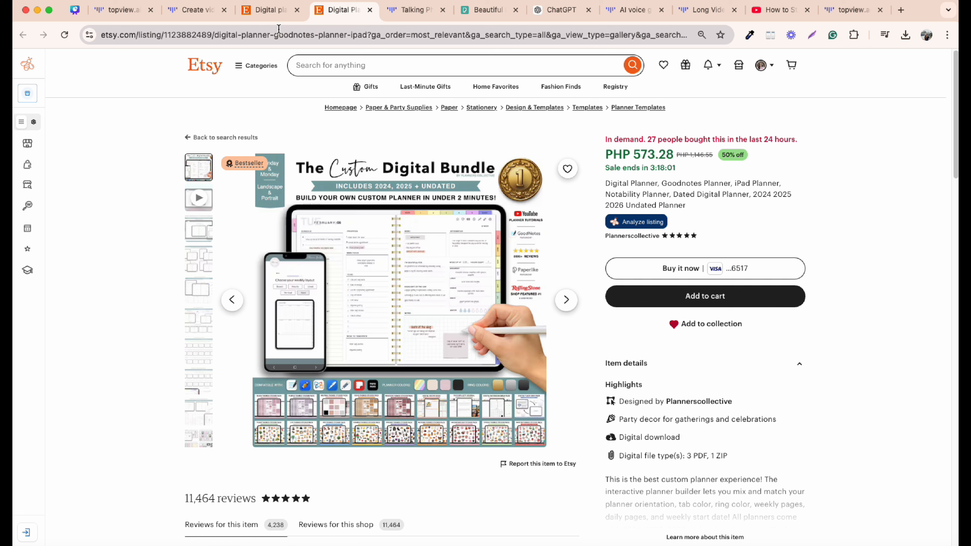
left_click(278, 33)
right_click(278, 34)
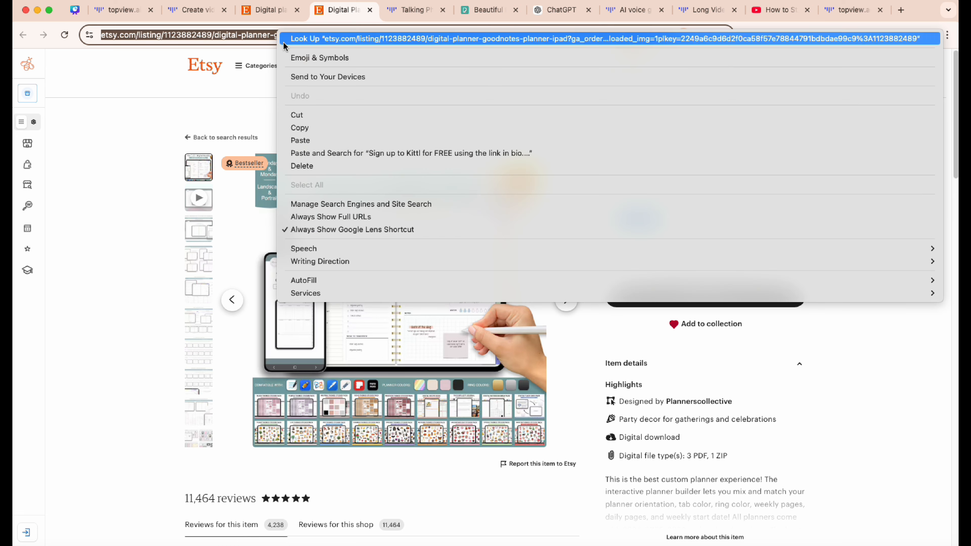
left_click(300, 127)
- Paste the listing URL as the product link, analyze it, and continue with all materials selected
left_click(191, 10)
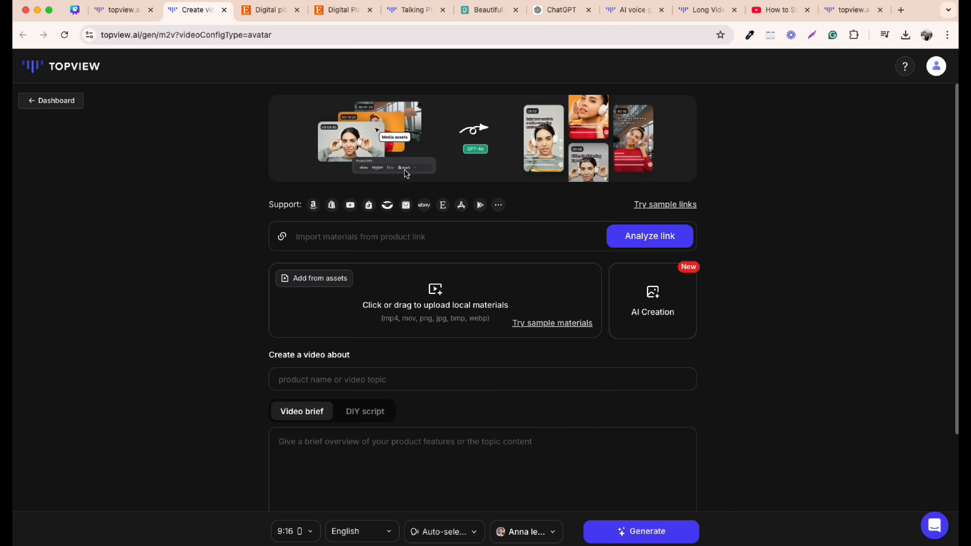
right_click(357, 236)
left_click(390, 333)
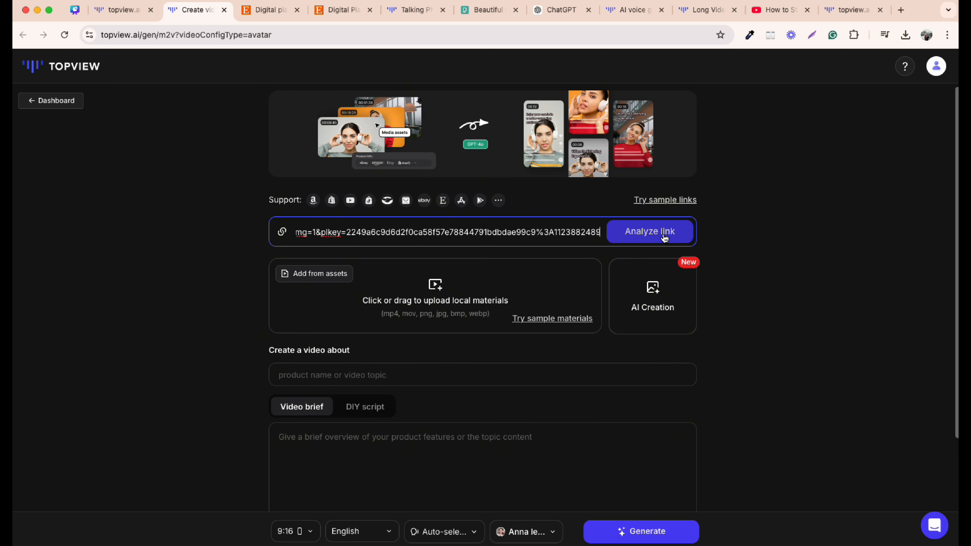
left_click(664, 238)
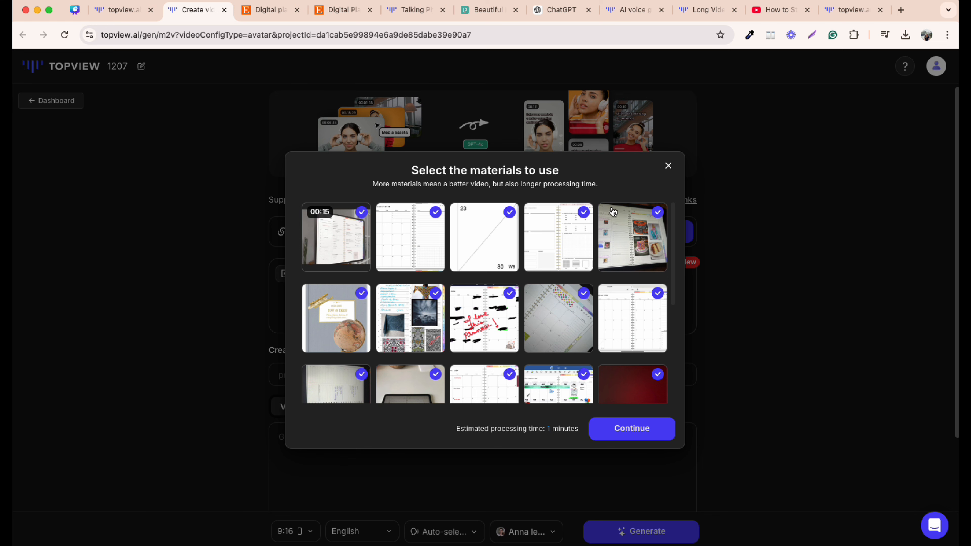
scroll(613, 306, "down", 5)
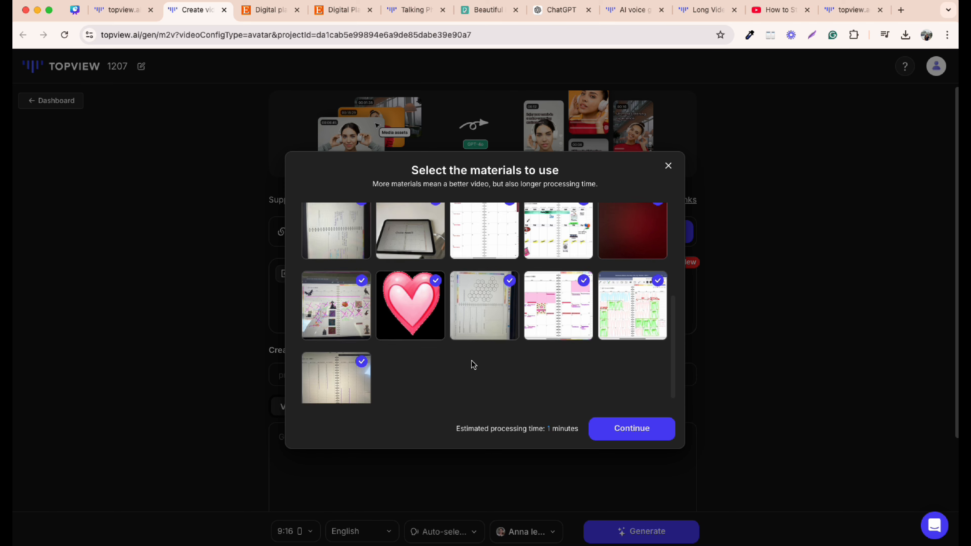
left_click(632, 429)
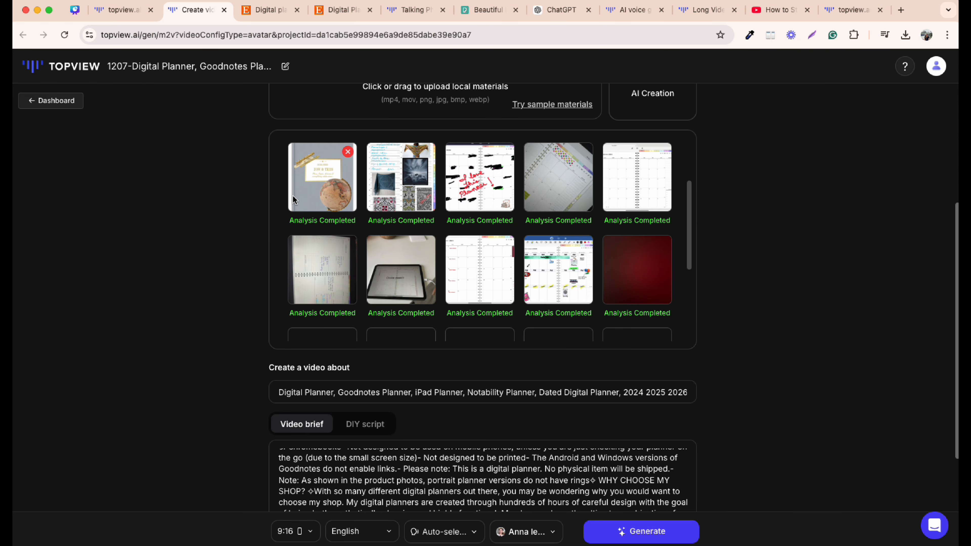
- Expand the extra options and set the script style to Storytelling style
scroll(770, 373, "down", 3)
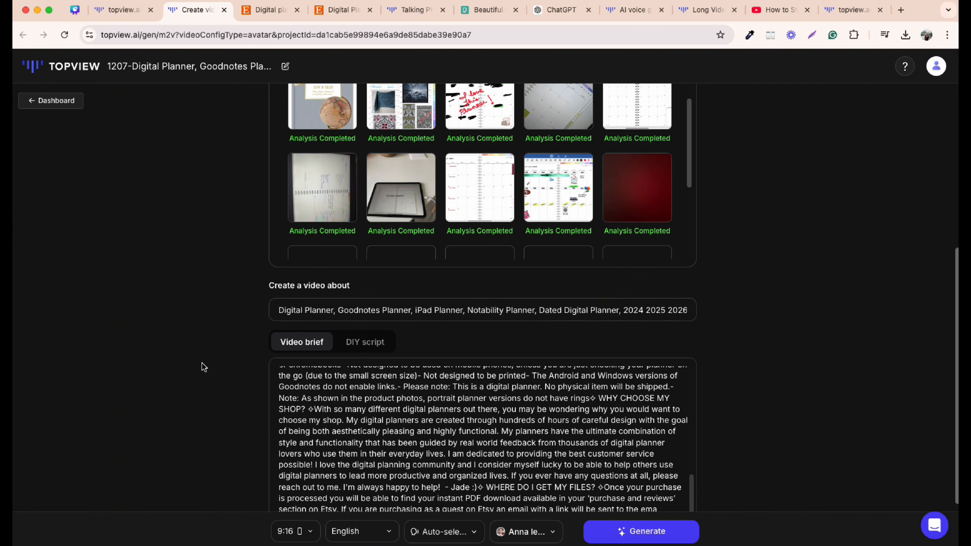
scroll(203, 367, "down", 1)
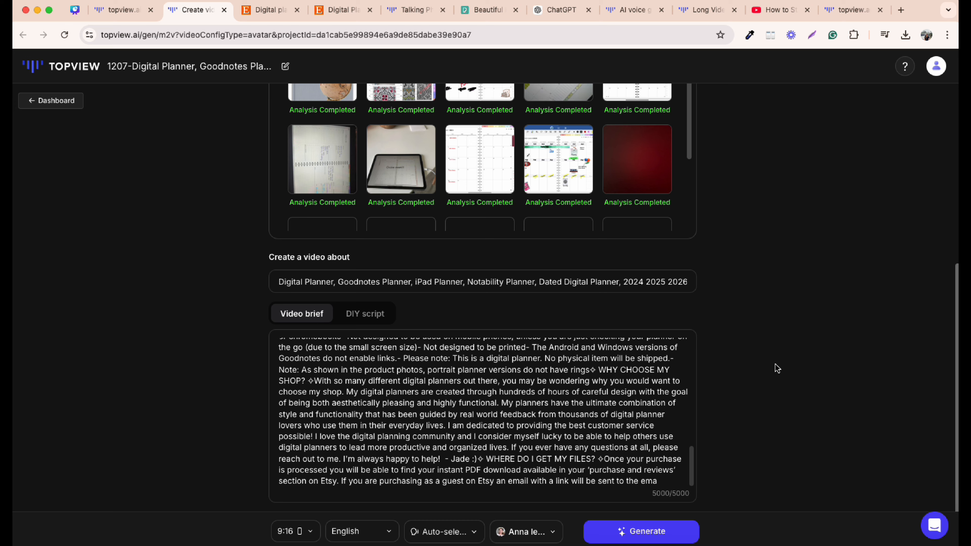
scroll(765, 375, "down", 2)
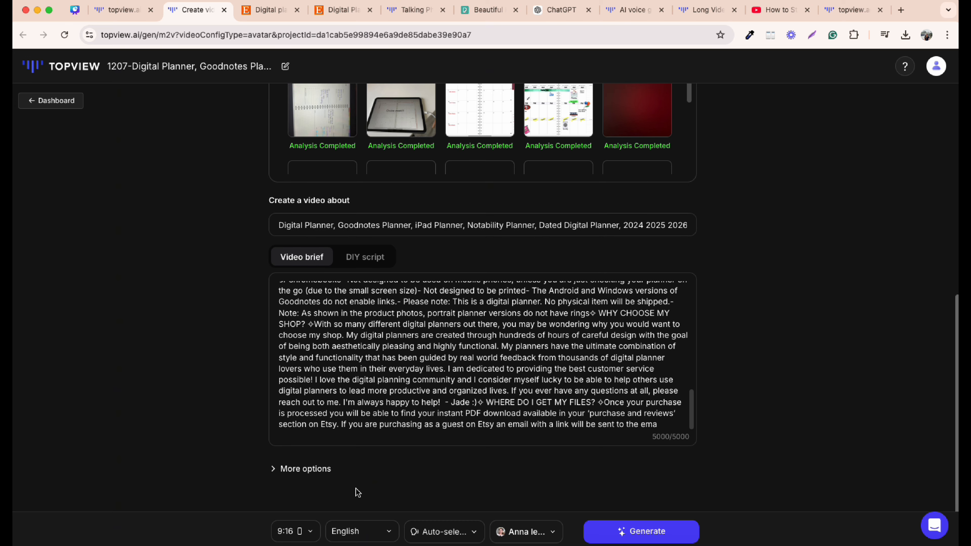
left_click(305, 469)
scroll(772, 447, "down", 8)
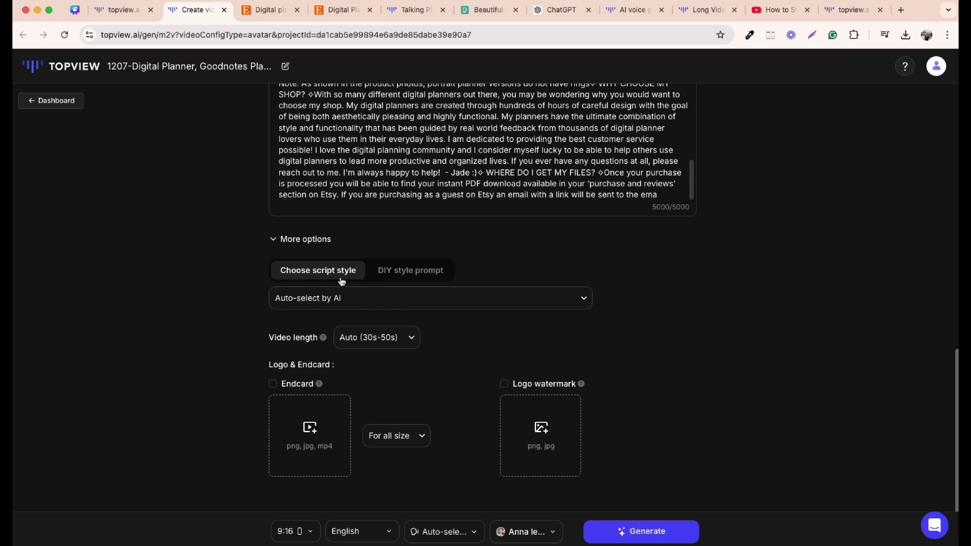
left_click(457, 298)
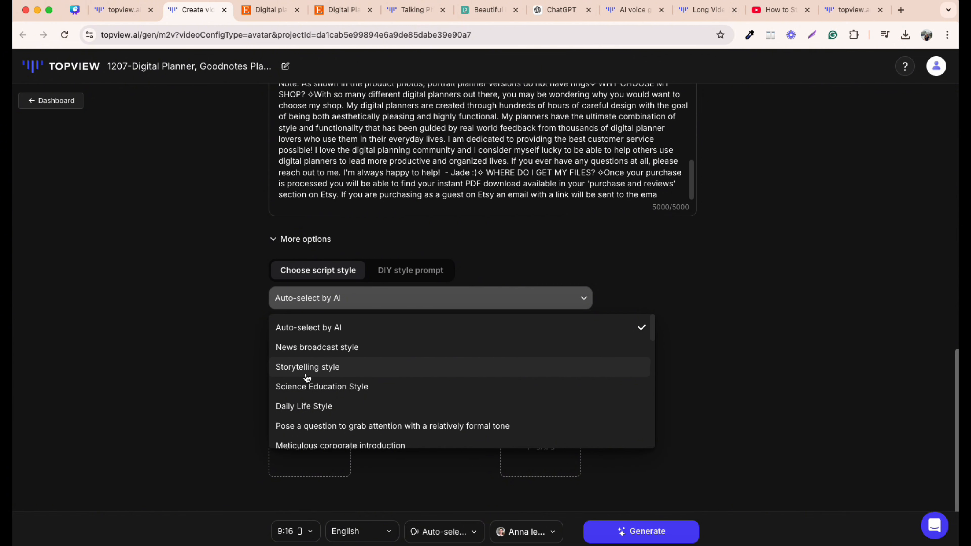
scroll(313, 394, "down", 3)
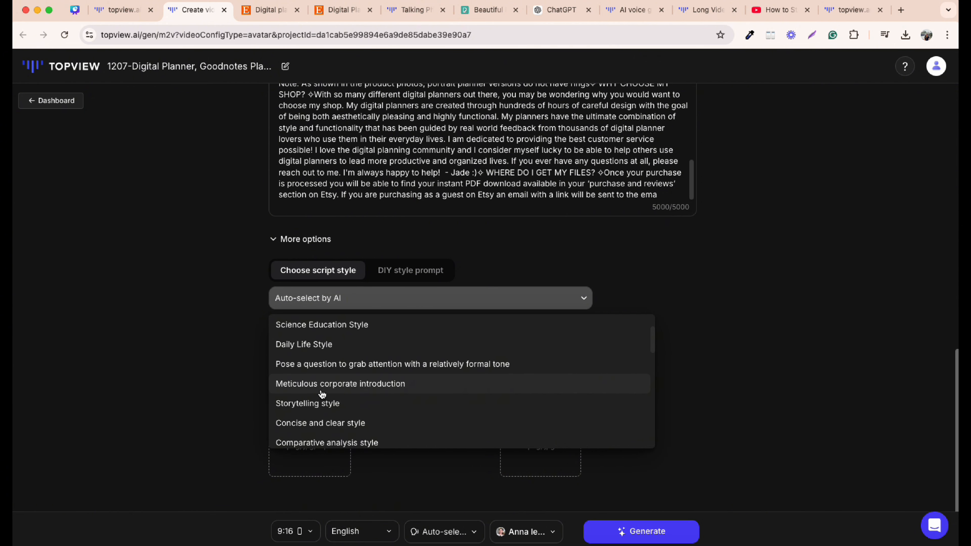
scroll(322, 394, "down", 10)
scroll(322, 394, "up", 15)
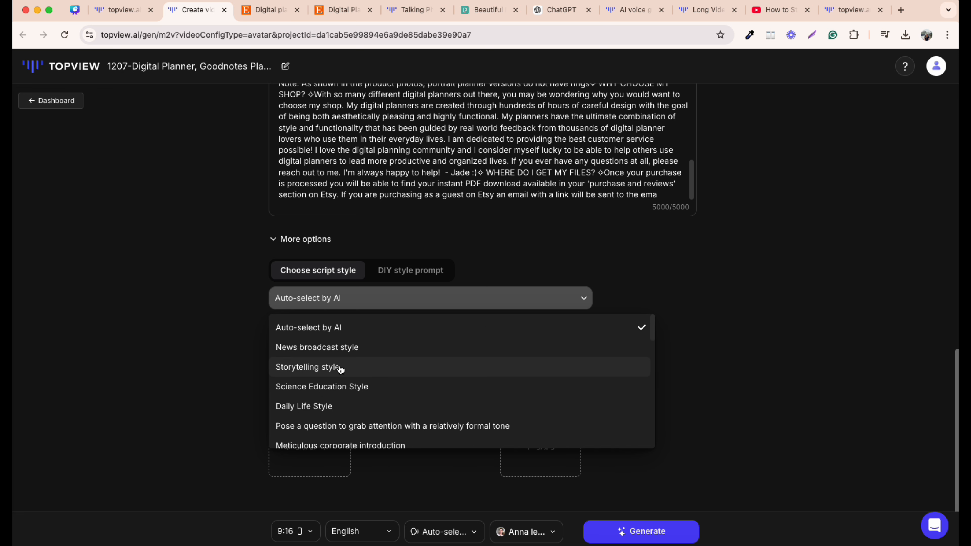
left_click(340, 368)
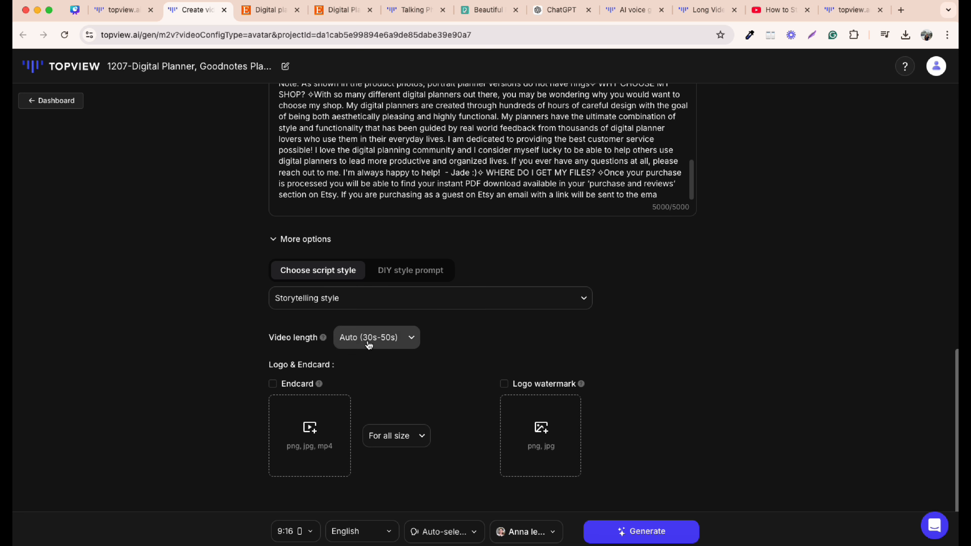
- Set the video length to 15s-30s and confirm Valley as the voice
left_click(368, 340)
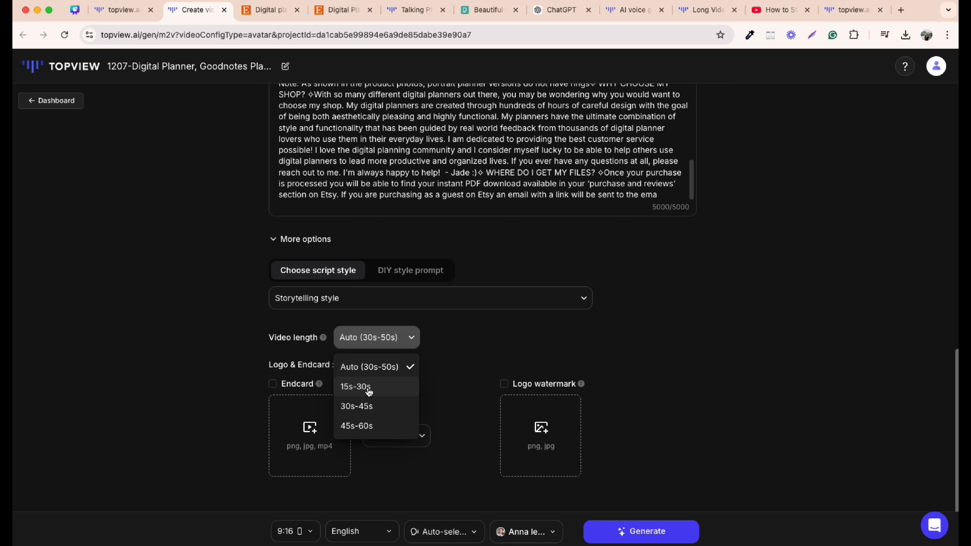
left_click(368, 389)
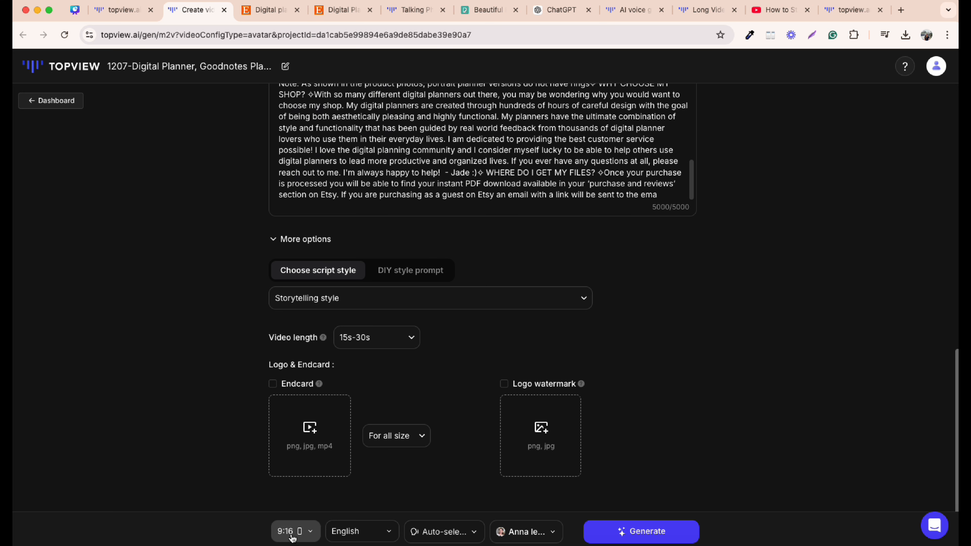
left_click(292, 535)
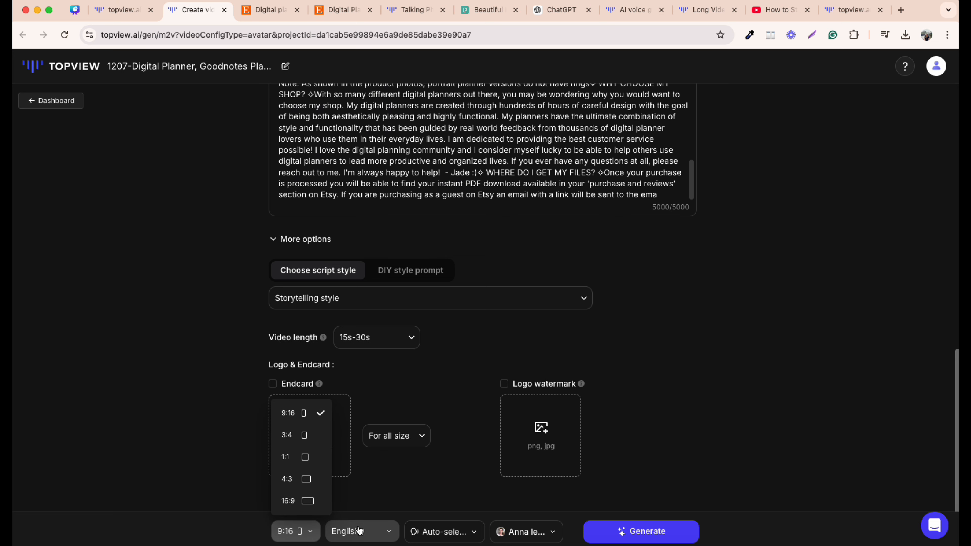
left_click(361, 530)
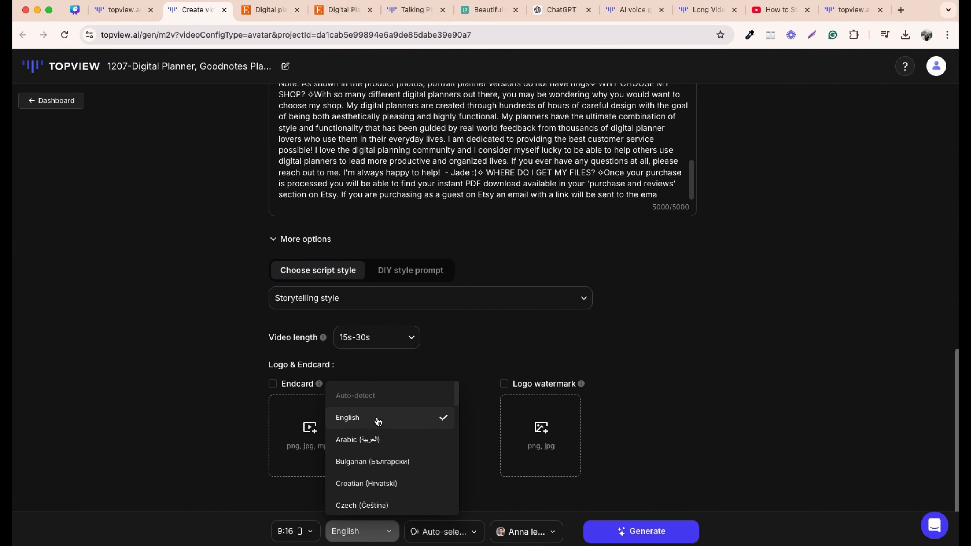
left_click(435, 532)
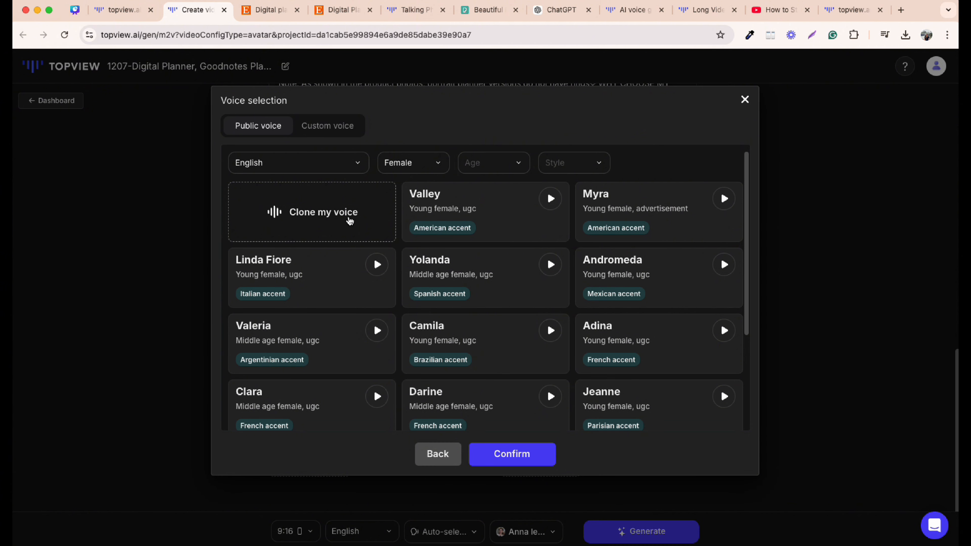
left_click(503, 454)
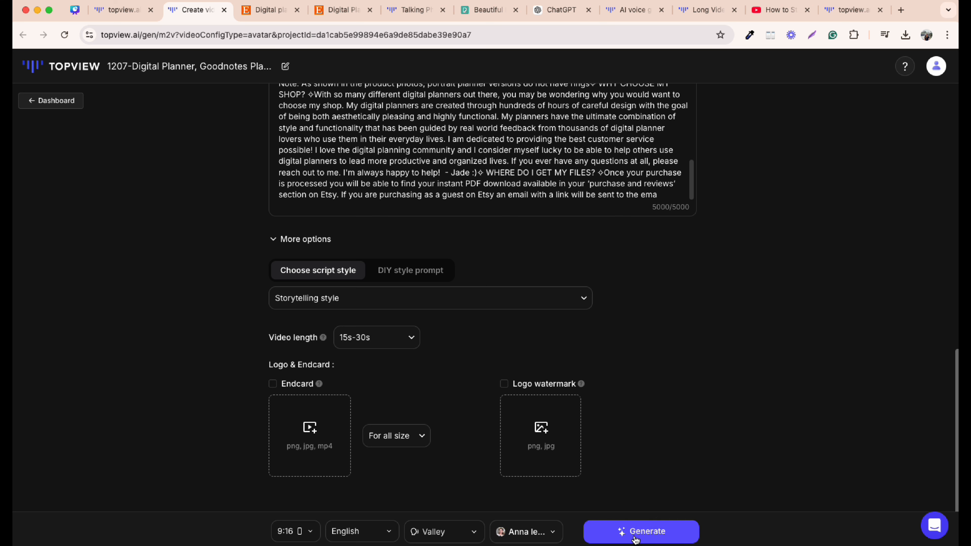
- Generate the avatar video and open the first storytelling version for editing
left_click(635, 539)
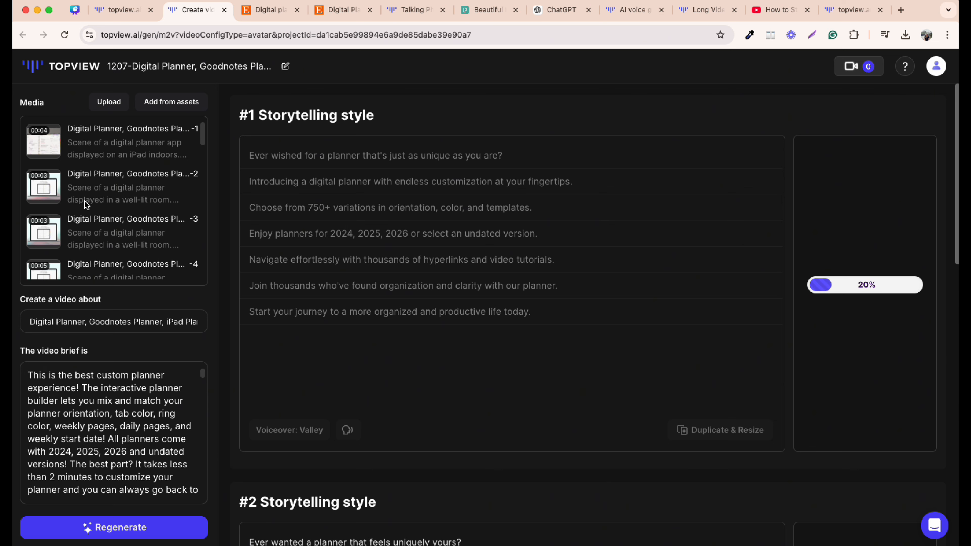
scroll(73, 155, "down", 10)
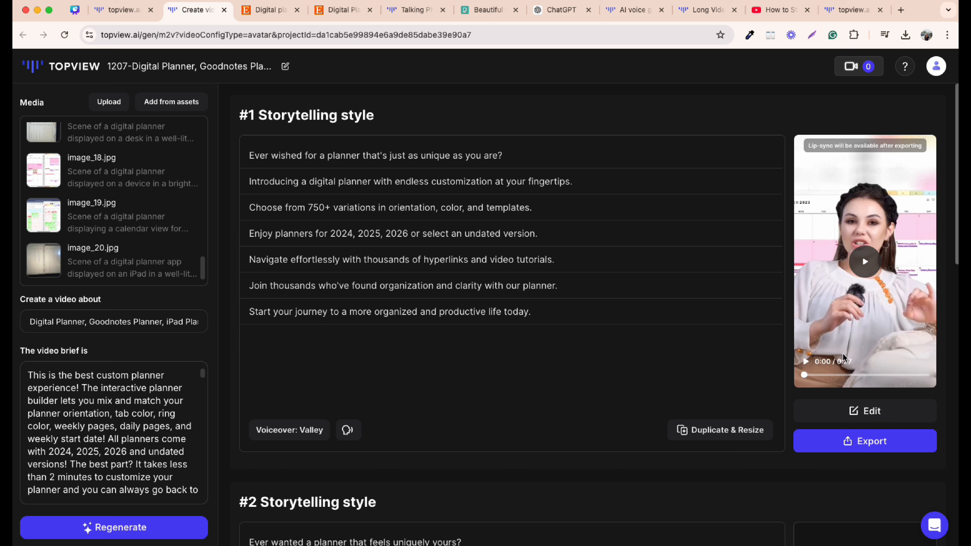
left_click(859, 412)
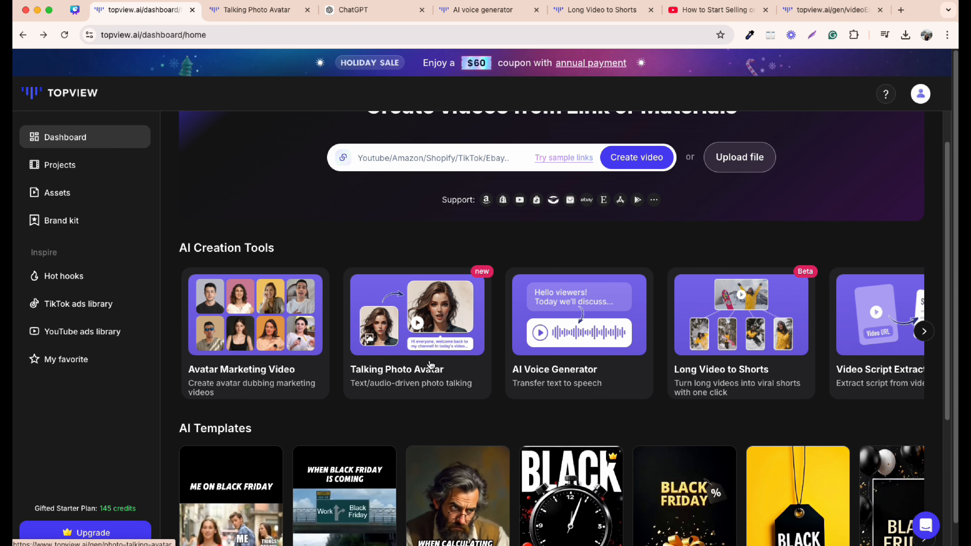
- Paste the prepared script into the Talking Photo Avatar text-to-audio field
left_click(256, 15)
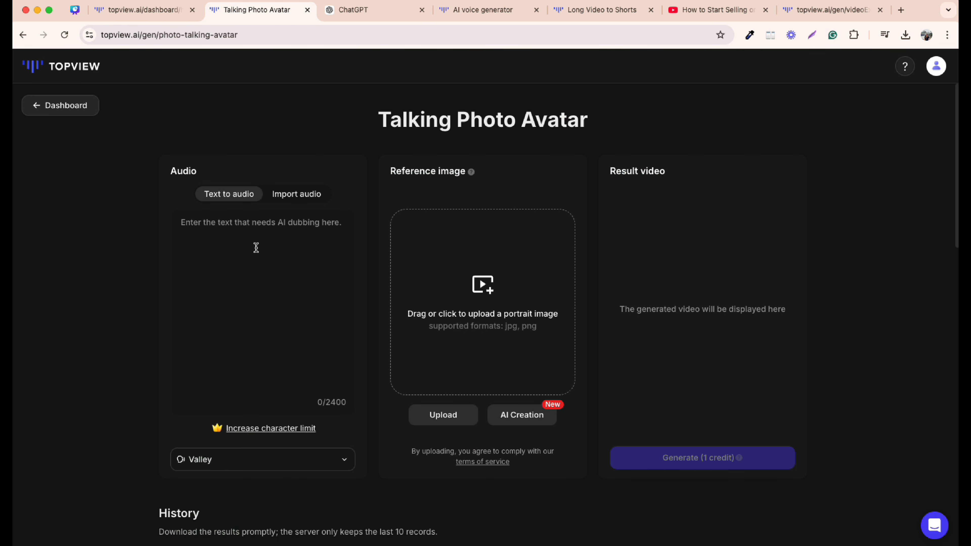
left_click(252, 248)
type("Life feels like a constant race, doesn't it? Meetings, deadlines, errands... the list never ends. But what if there was a way to bring it all together? A digital planner doesn’t just organize your day; it saves your day. With everything in one place – tasks, appointments, notes – you never miss a beat. No more flipping through endless notebooks or sticky notes. It’s all right here, easy to update and even easier to access.Simplify your life. Stay focused. Get more done. The digital planner – your key to a stress-free day")
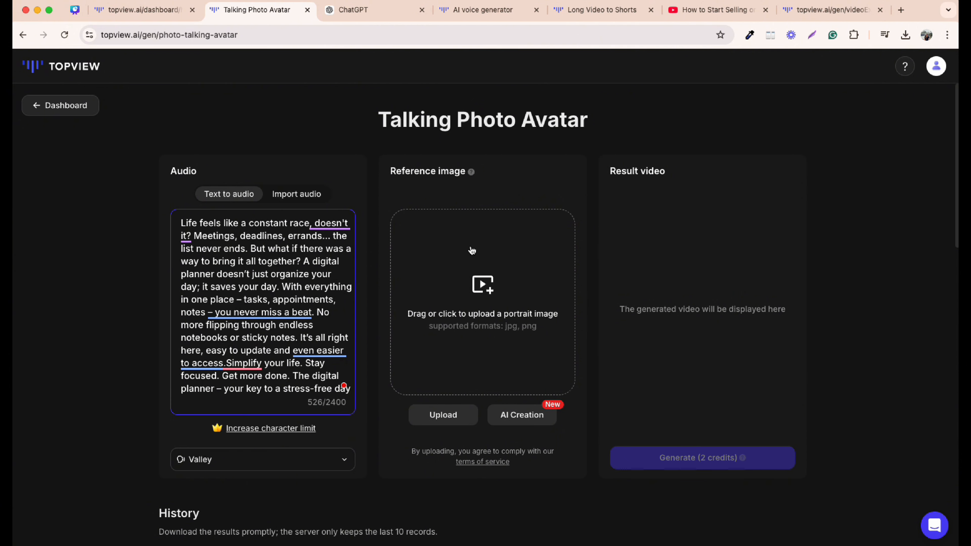
- Use the public library portrait of the man with headphones in a purple-lit room as the reference image
scroll(488, 398, "down", 10)
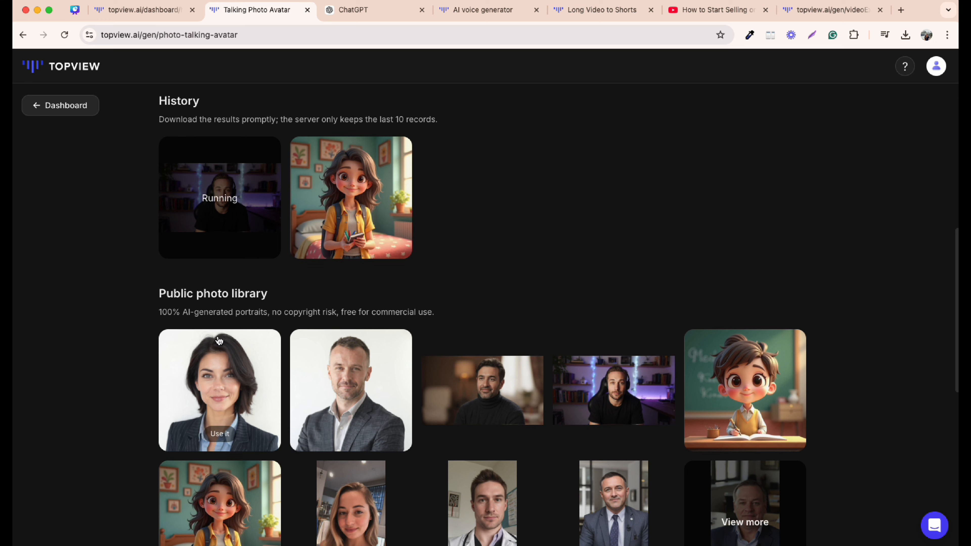
scroll(269, 347, "down", 3)
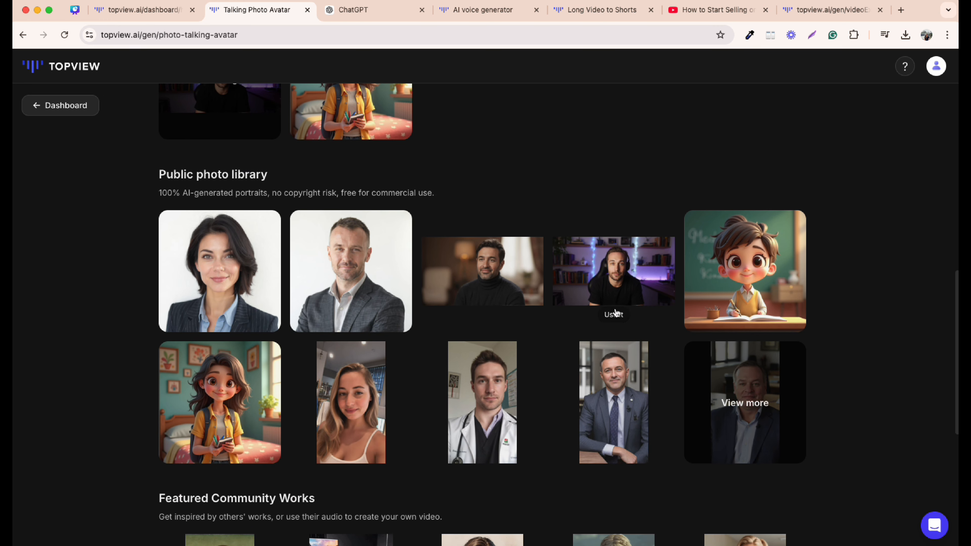
left_click(614, 314)
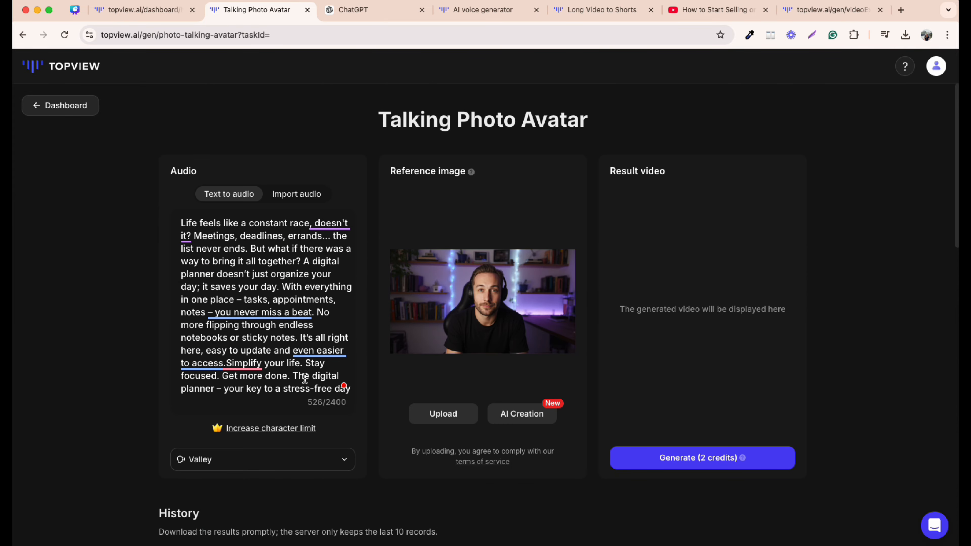
- Change the talking photo's voice to Arnold
scroll(304, 371, "down", 5)
left_click(208, 280)
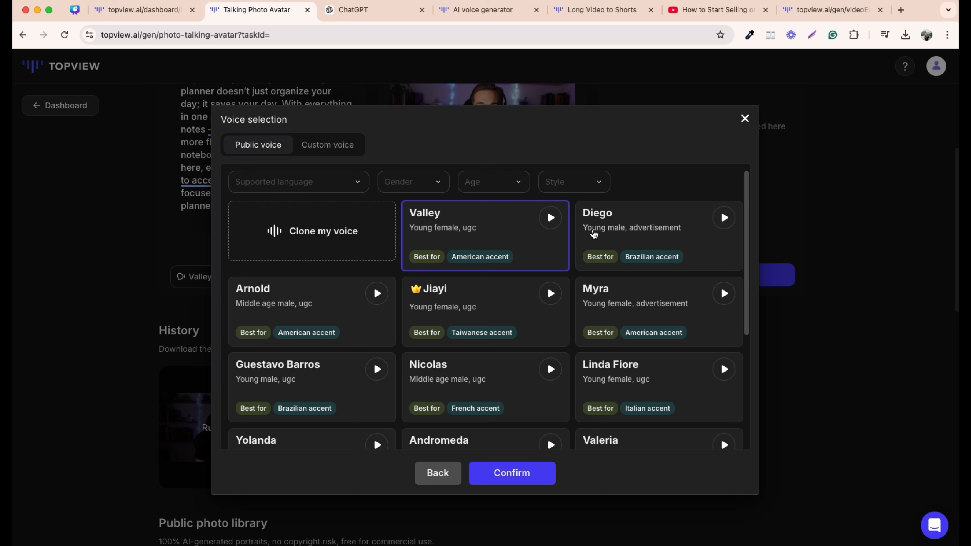
left_click(291, 306)
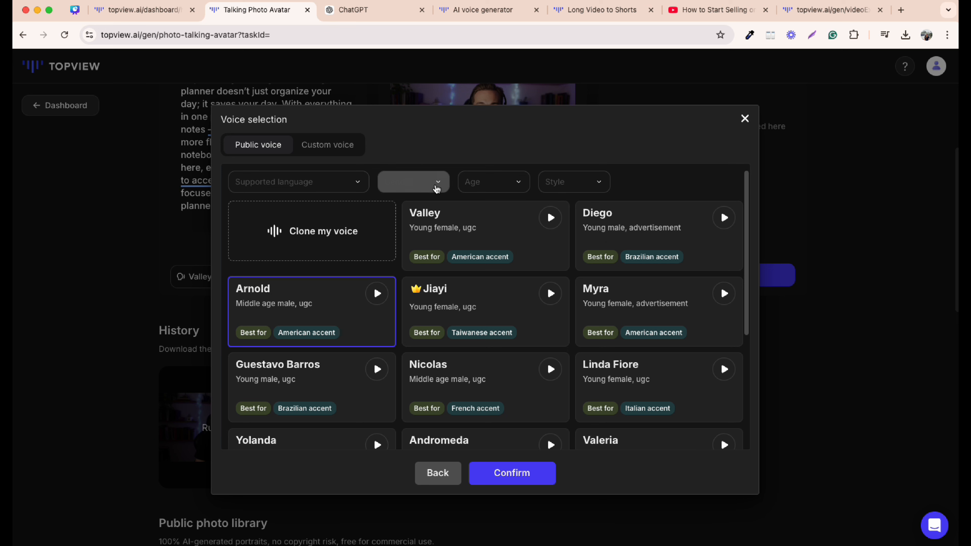
left_click(434, 184)
left_click(433, 186)
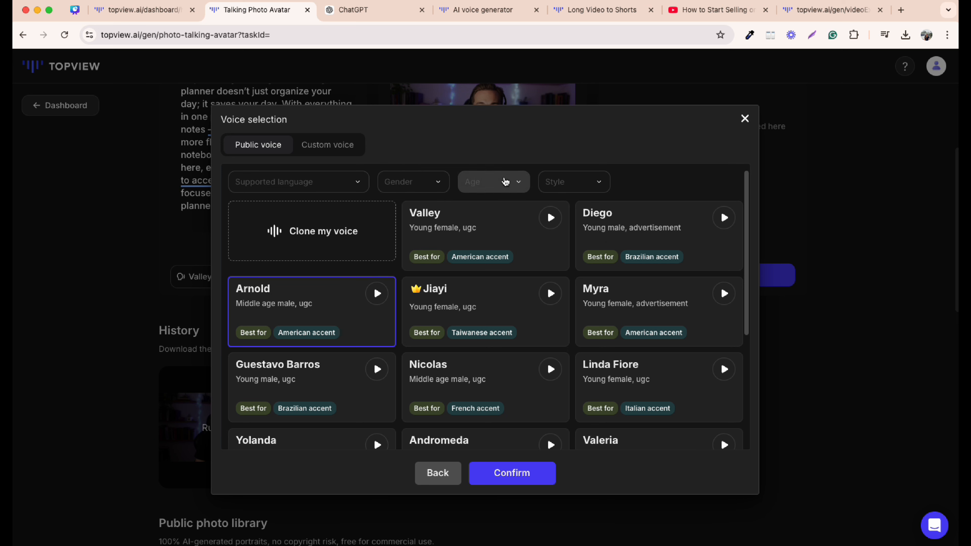
left_click(505, 179)
left_click(504, 177)
left_click(571, 178)
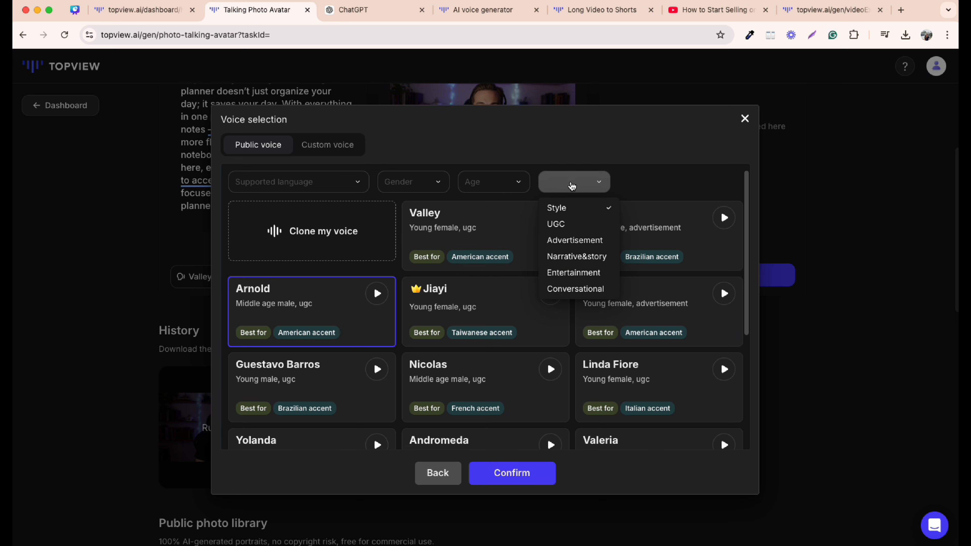
left_click(572, 183)
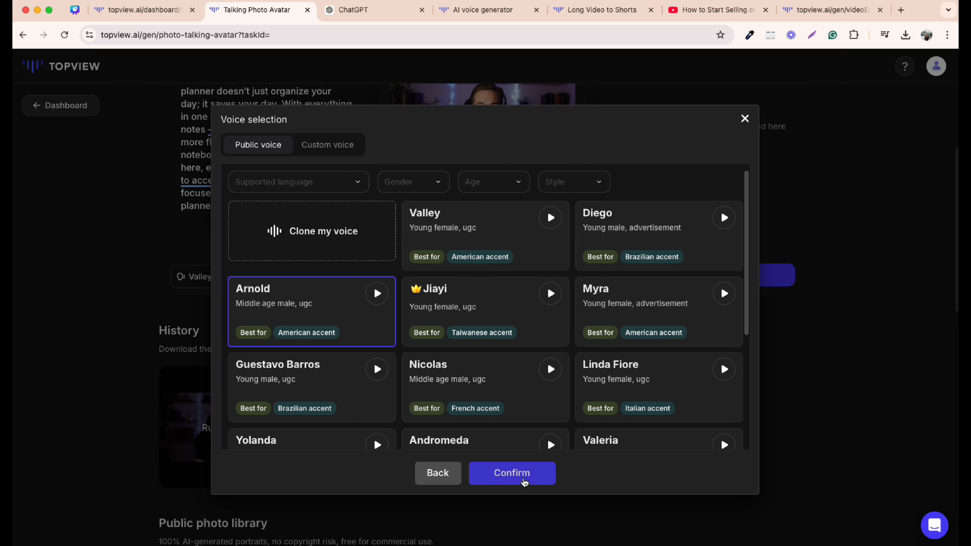
left_click(512, 473)
- Generate the talking photo avatar video
scroll(603, 341, "up", 5)
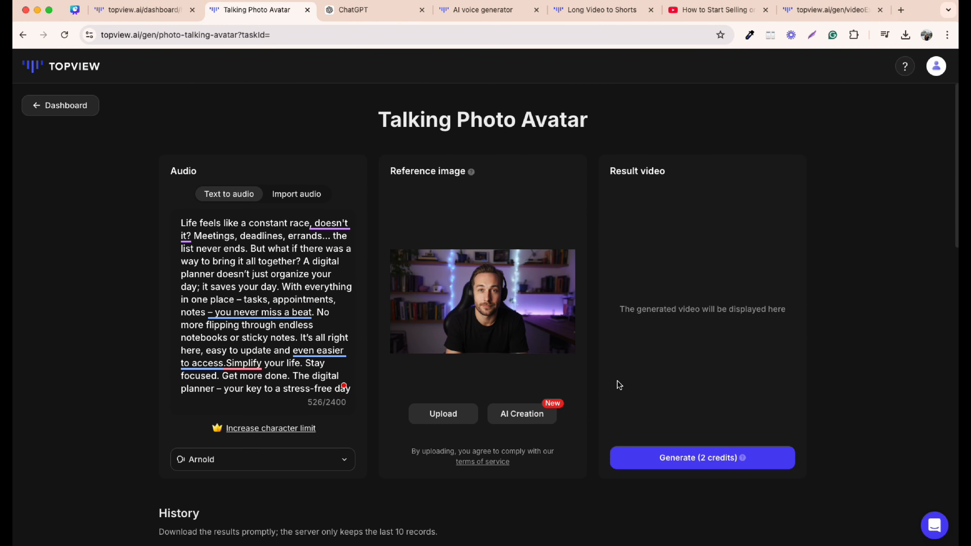
left_click(701, 462)
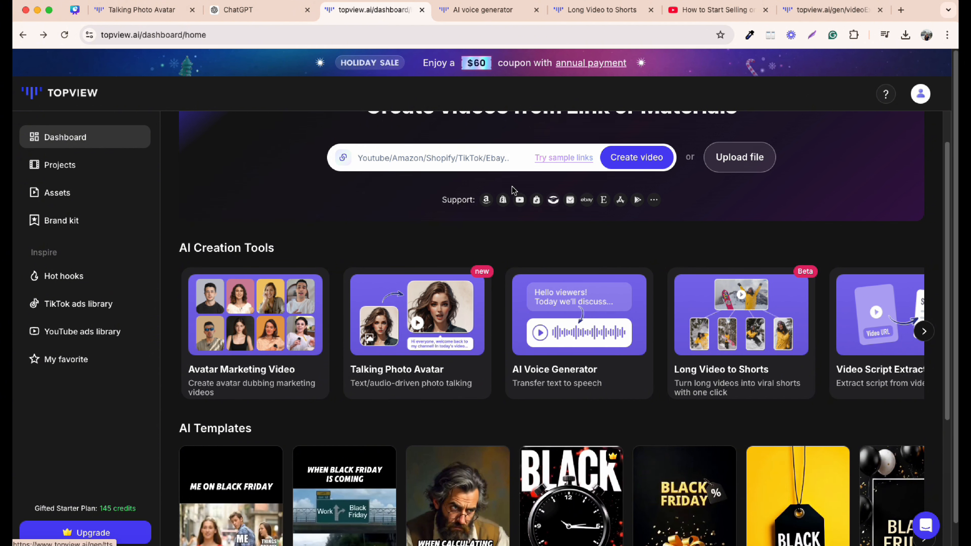
- Switch to the AI Voice Generator, paste the script into its text field and open the voice selector
left_click(464, 10)
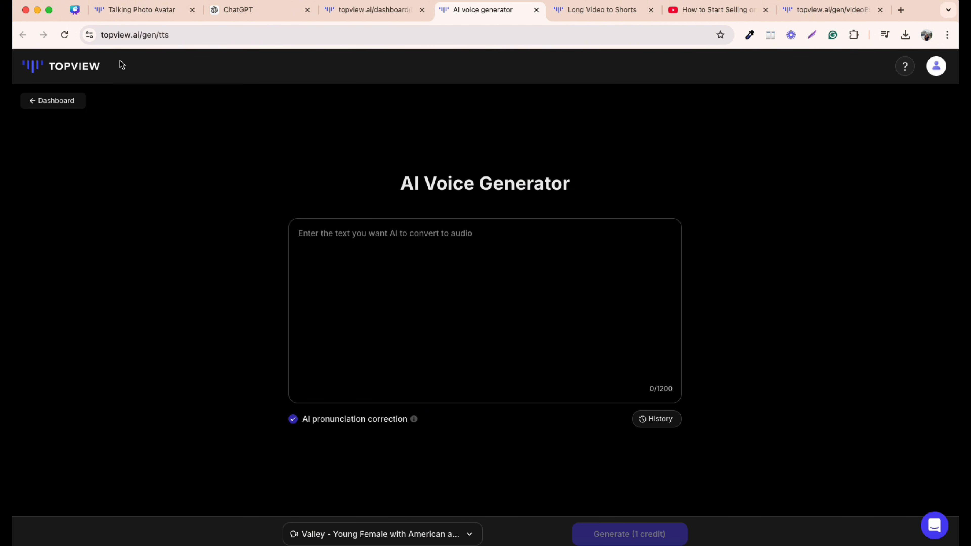
left_click(330, 264)
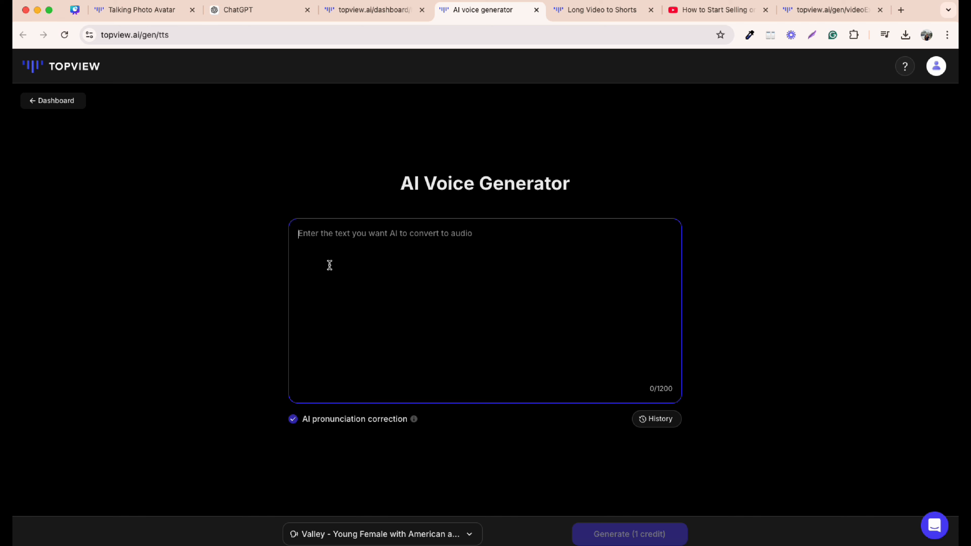
type("Life feels like a constant race, doesn't it? Meetings, deadlines, errands... the list never ends. But what if there was a way to bring it all together? A digital planner doesn’t just organize your day; it saves your day. With everything in one place – tasks, appointments, notes – you never miss a beat. No more flipping through endless notebooks or sticky notes. It’s all right here, easy to update and even easier to access.Simplify your life. Stay focused. Get more done. The digital planner – your key to a stress-free day")
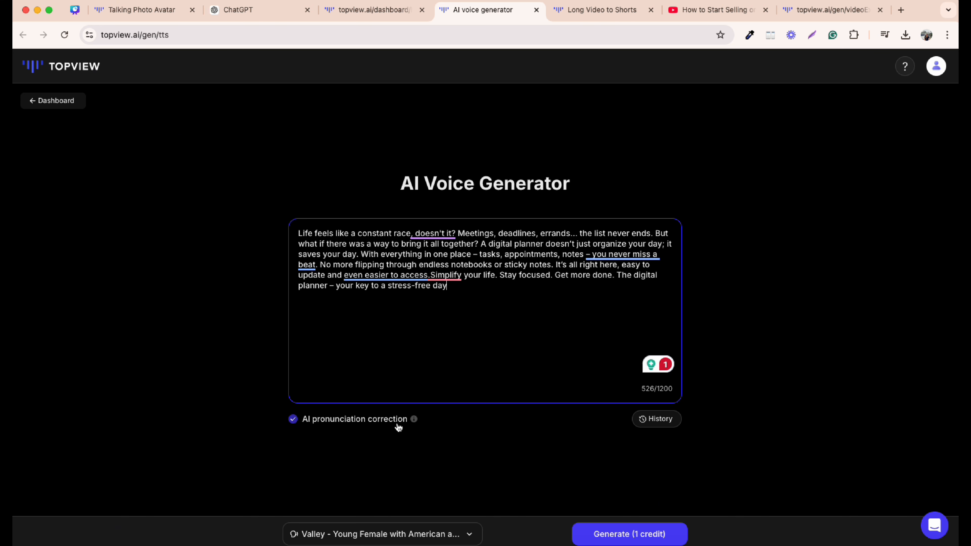
left_click(412, 537)
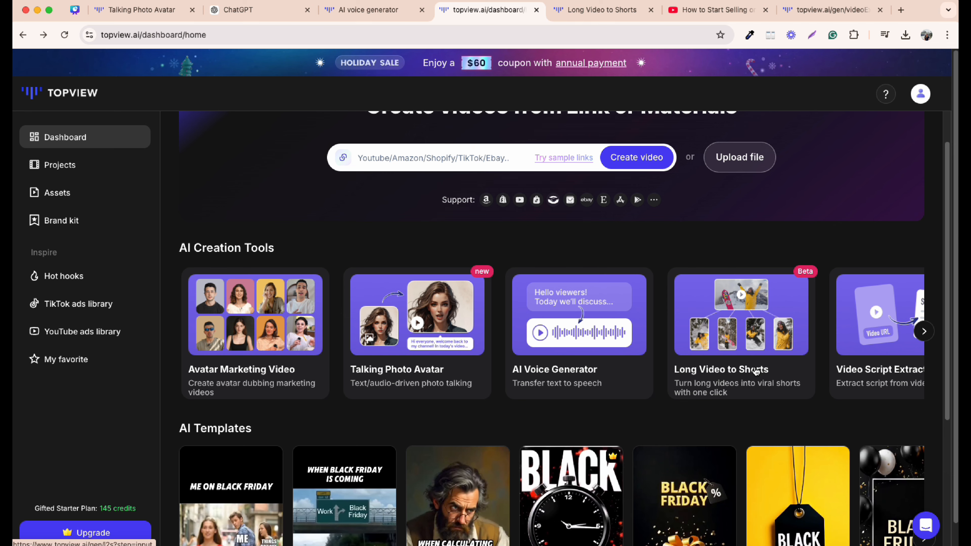
- Paste the Etsy YouTube video's URL into Long Video to Shorts and shorten its processing timeframe
left_click(587, 16)
left_click(708, 10)
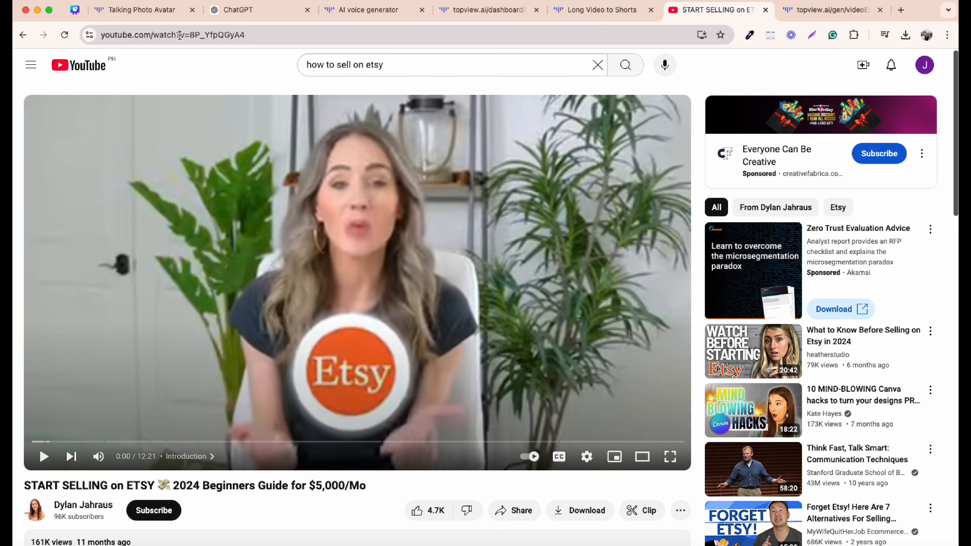
left_click(179, 36)
key("super+c")
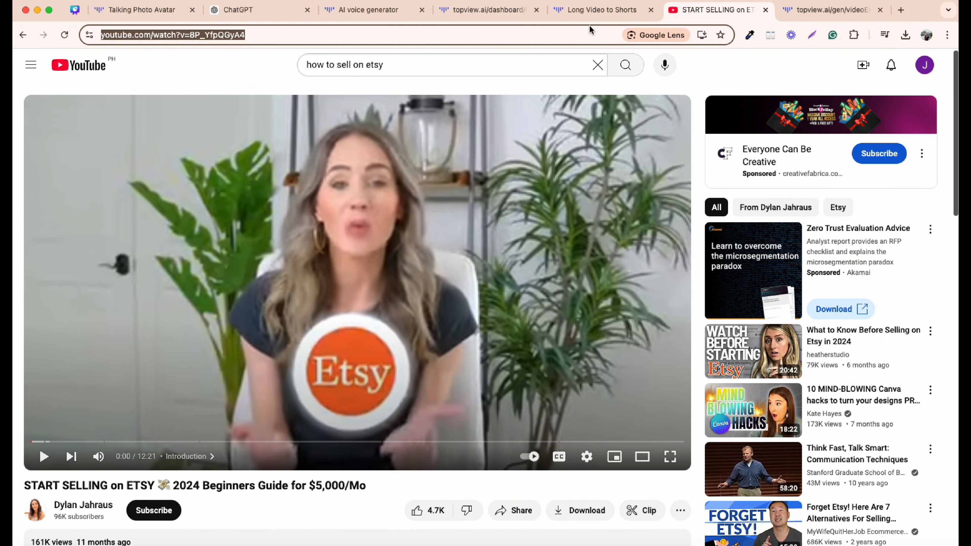
left_click(590, 11)
key("super+v")
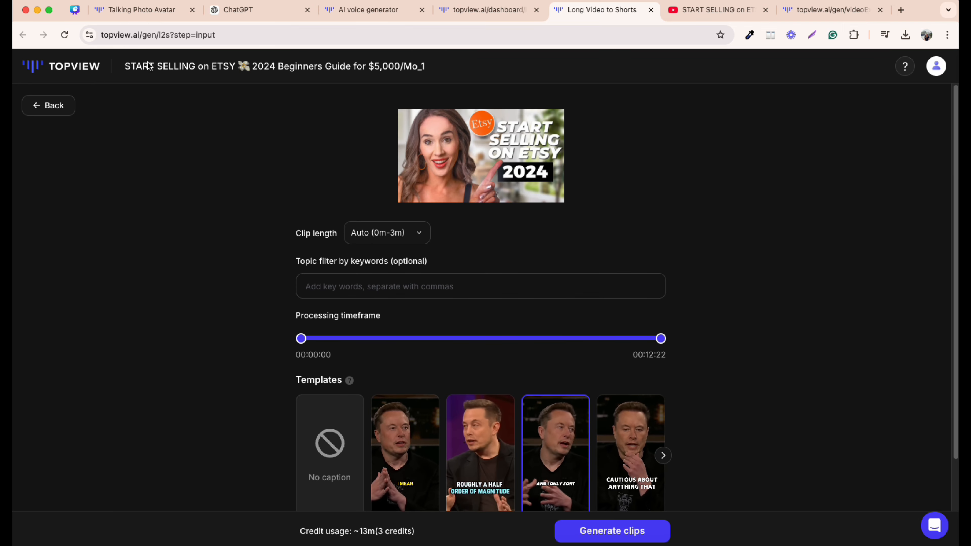
scroll(692, 381, "down", 2)
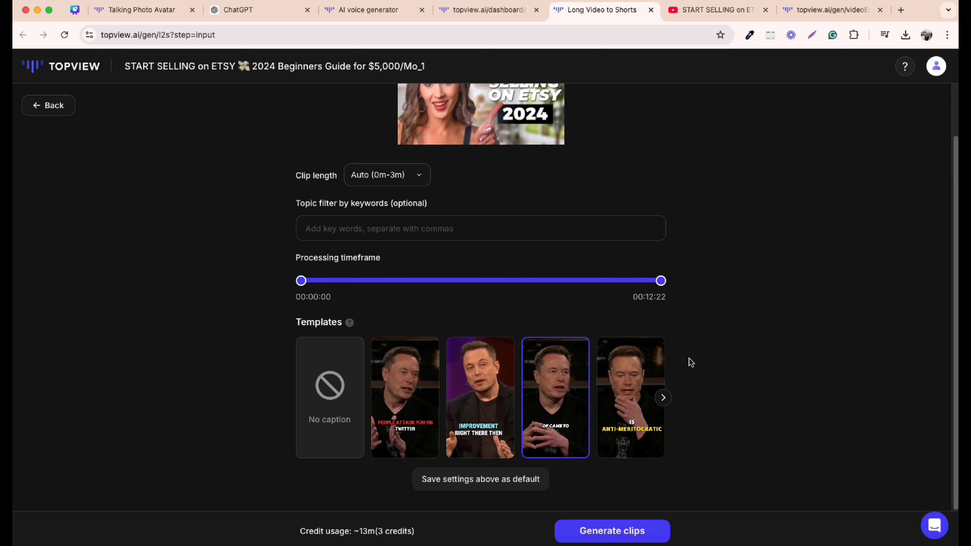
left_click_drag(661, 281, 379, 288)
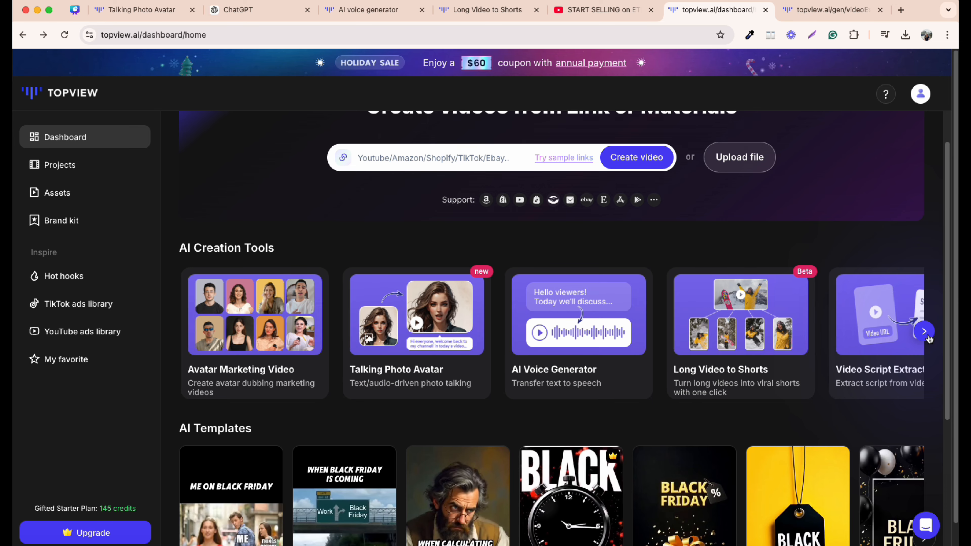
- Paste the same YouTube URL into the Video Script Extractor, extract its script and scroll through it
left_click(925, 334)
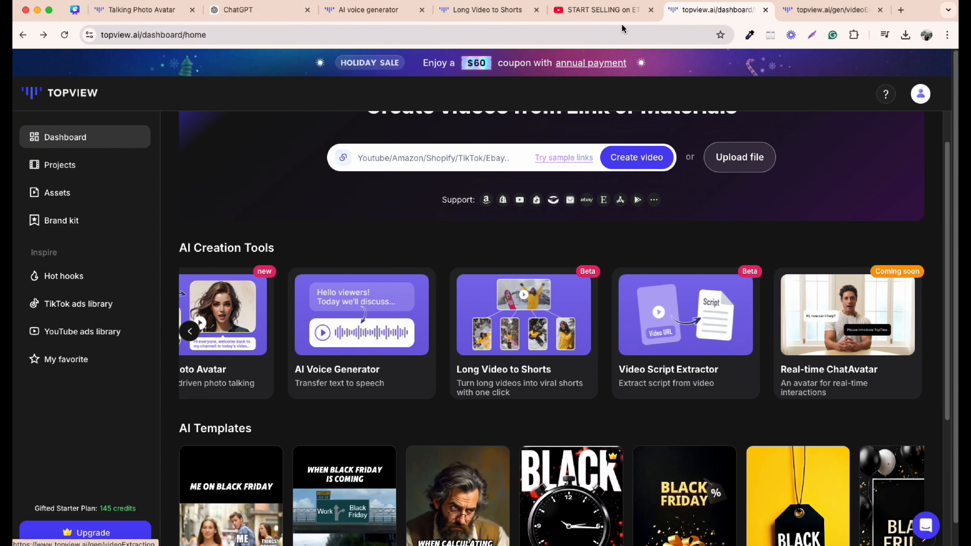
left_click(604, 10)
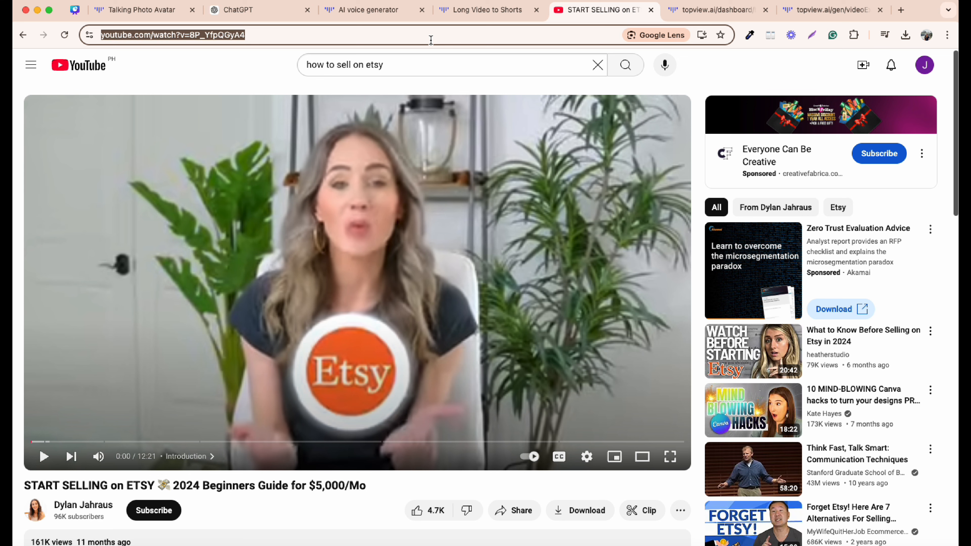
left_click(808, 11)
left_click(388, 221)
key("super+v")
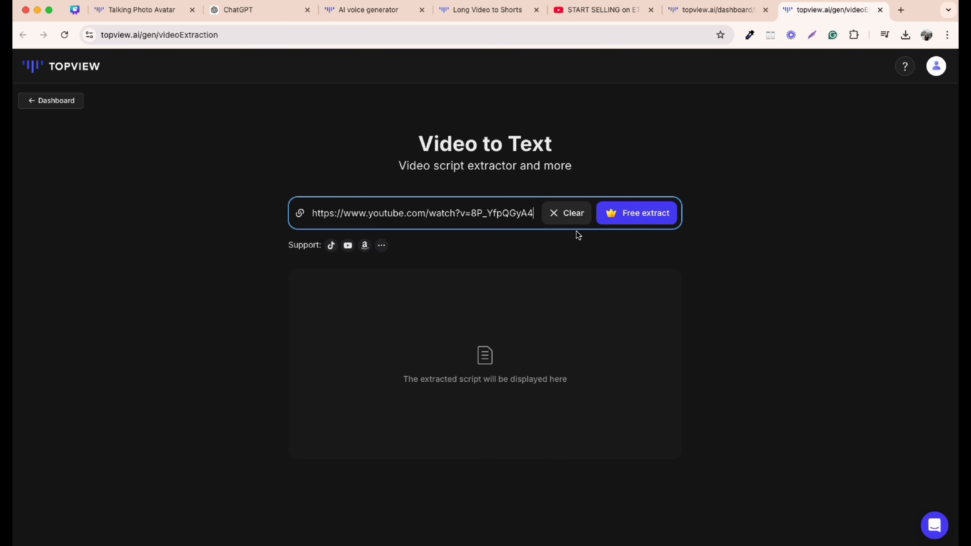
left_click(653, 213)
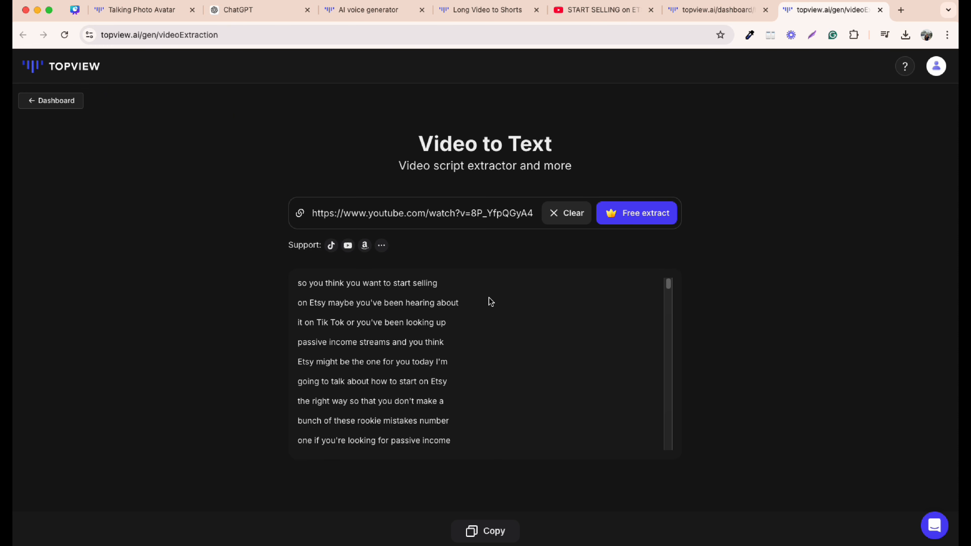
scroll(417, 334, "down", 10)
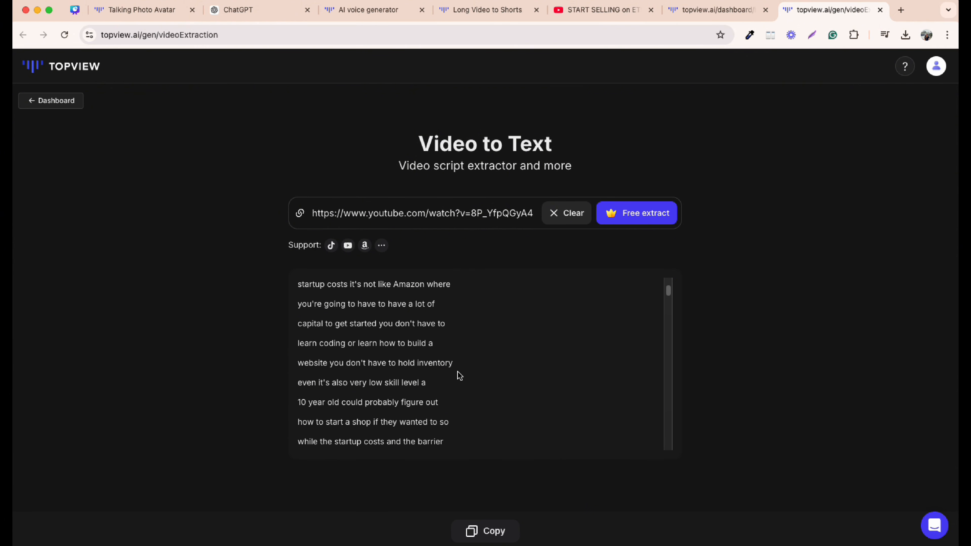
- Browse the Hot hooks list of viral TikTok hooks
key("ctrl+shift+Tab")
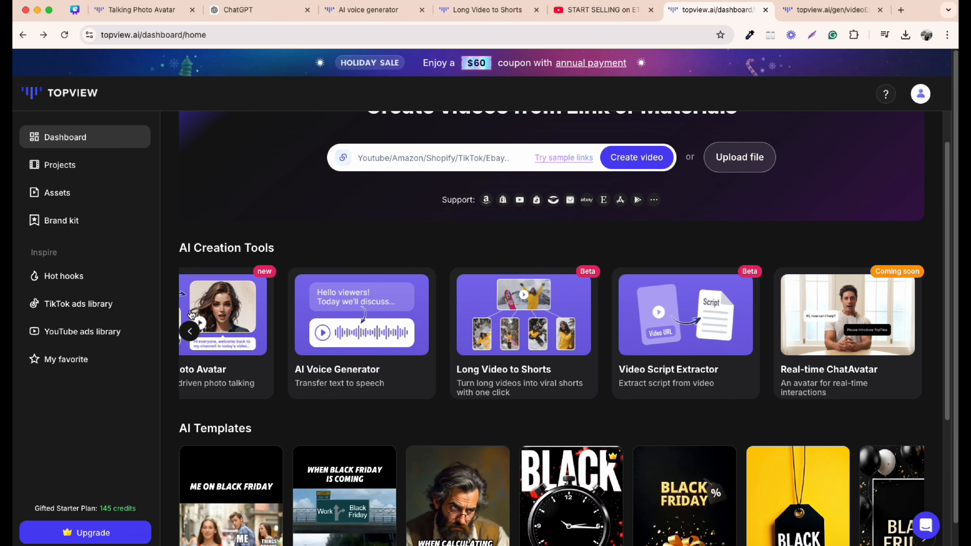
scroll(206, 312, "down", 5)
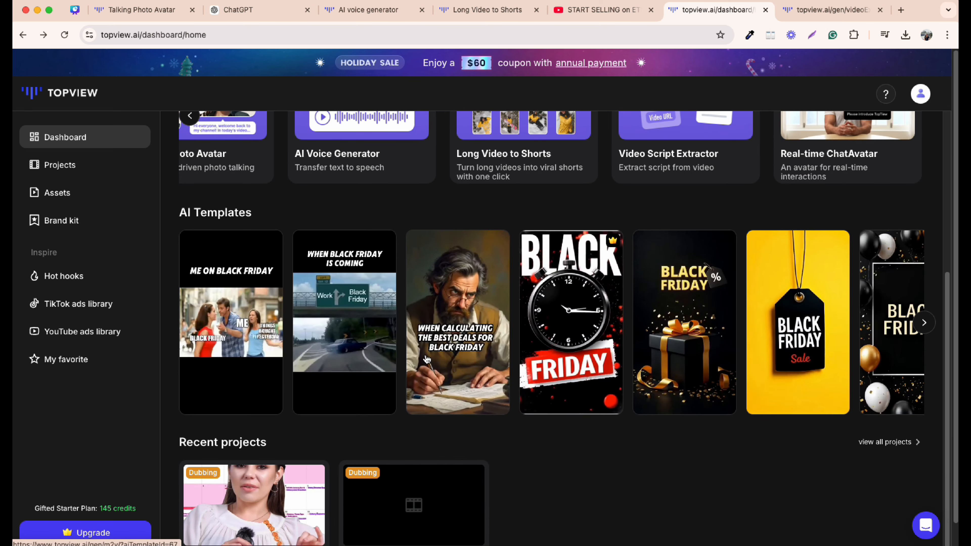
scroll(733, 420, "down", 1)
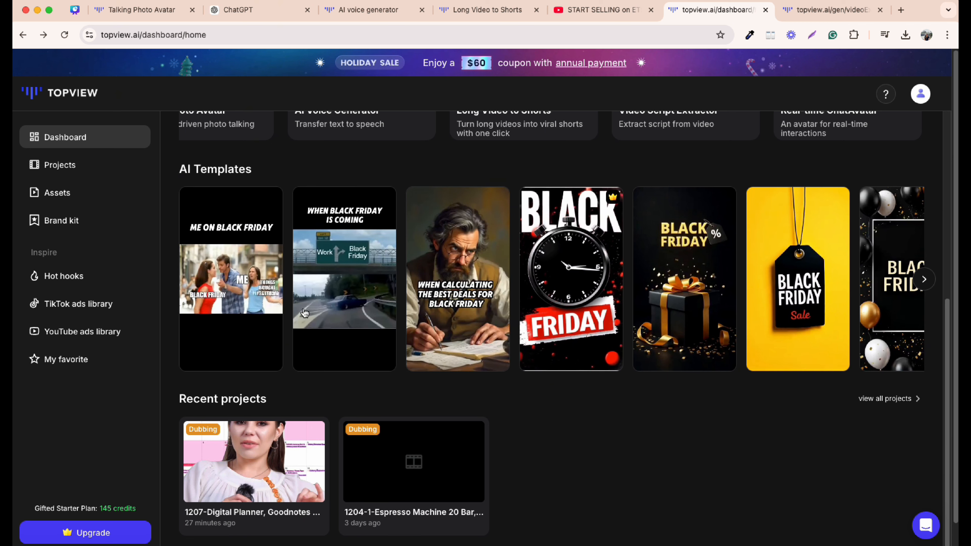
left_click(66, 280)
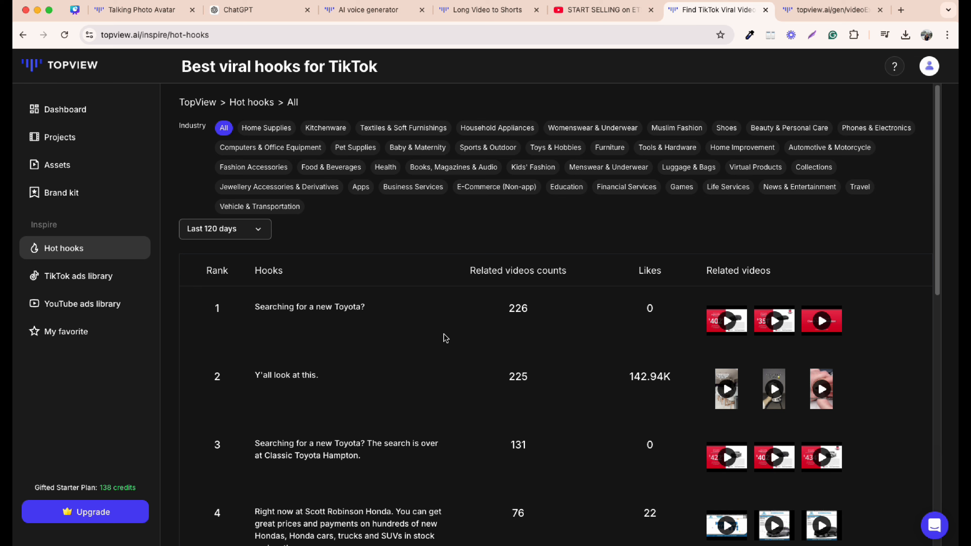
scroll(448, 336, "down", 3)
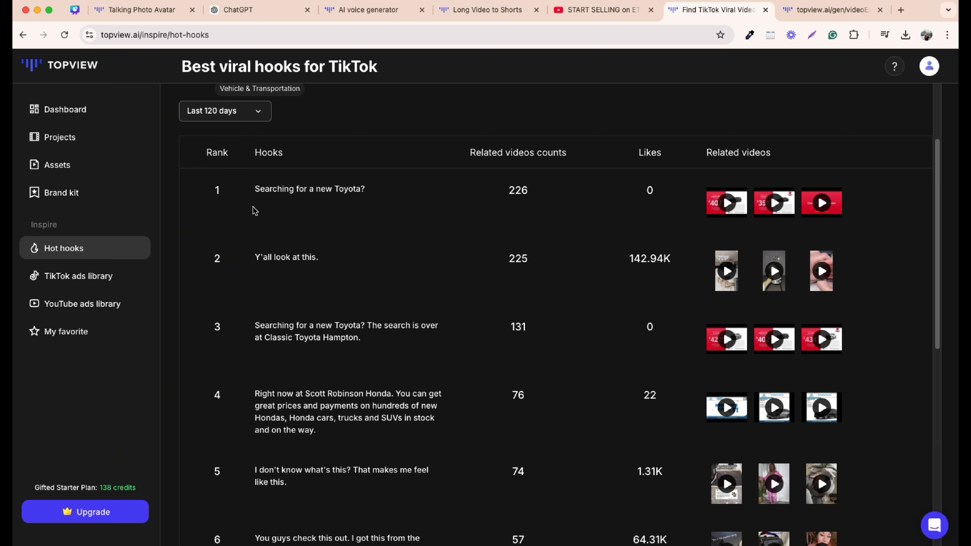
- Filter the TikTok ads library by the Shoes industry
left_click(70, 282)
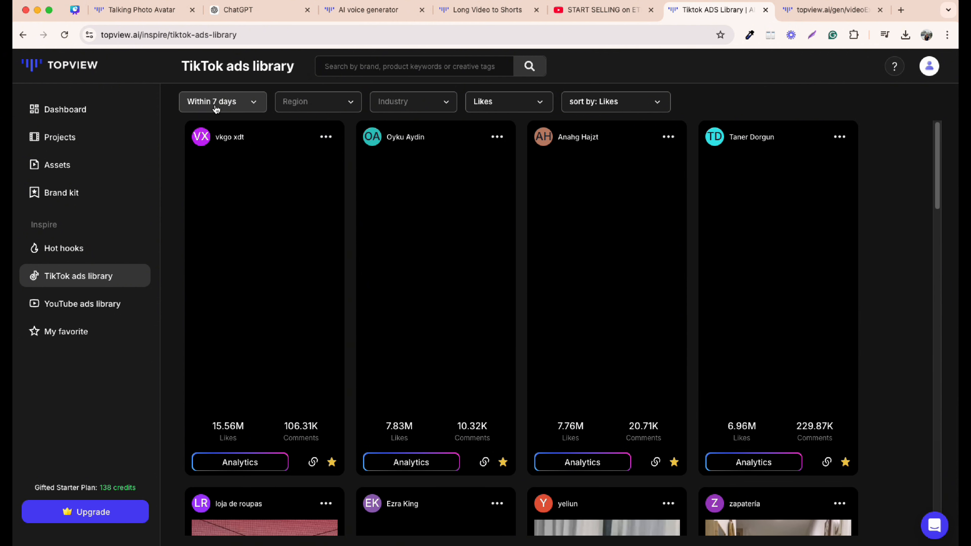
left_click(65, 304)
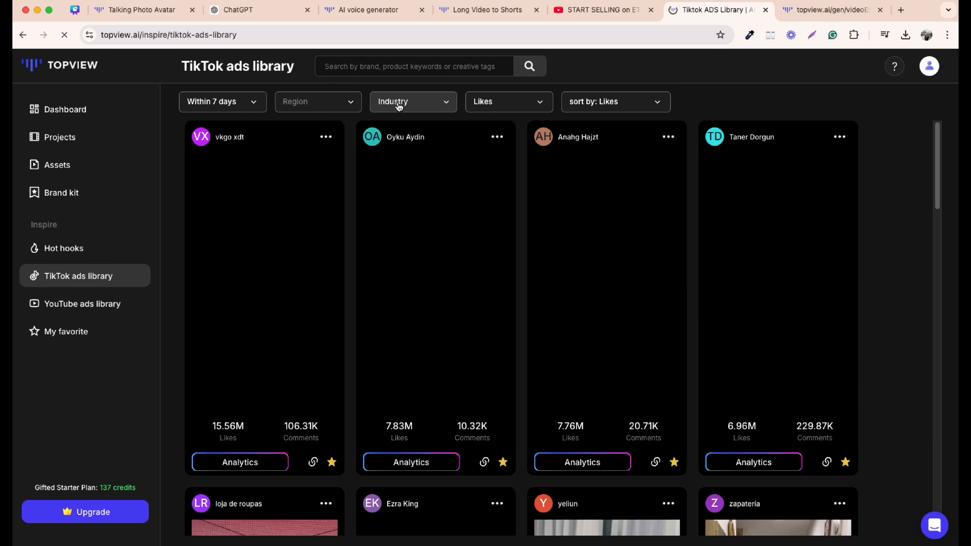
left_click(399, 106)
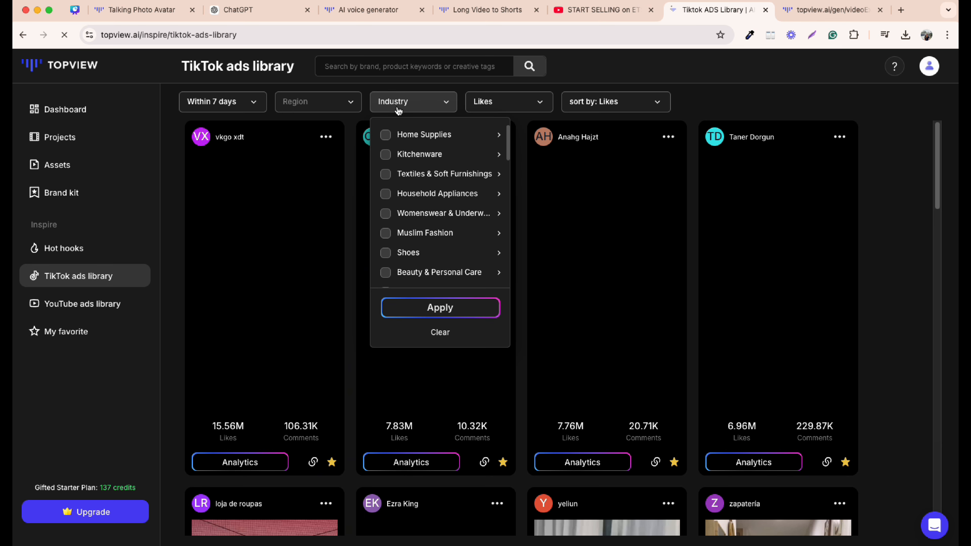
left_click(386, 254)
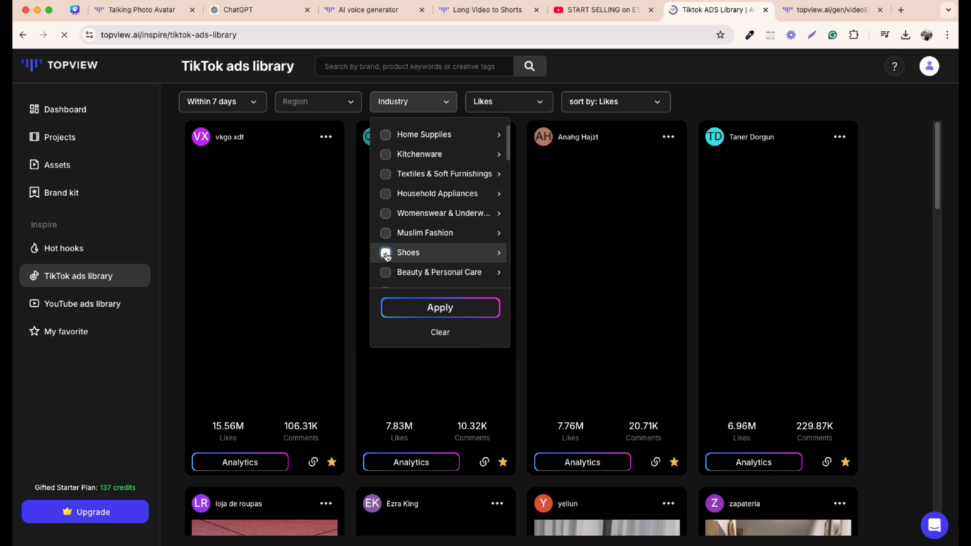
left_click(440, 309)
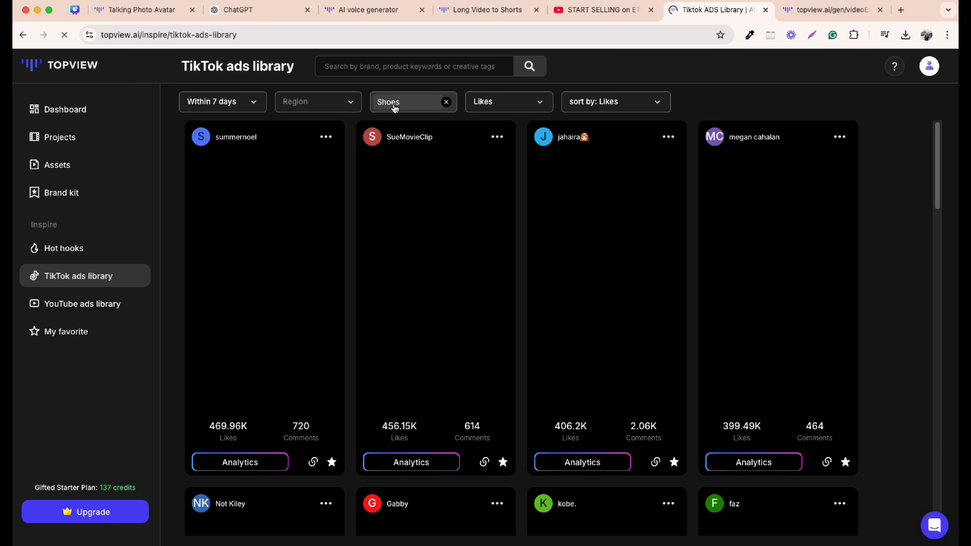
- Open the analytics of the Celsius ad in the TikTok ads library and review its scene breakdown
left_click(65, 36)
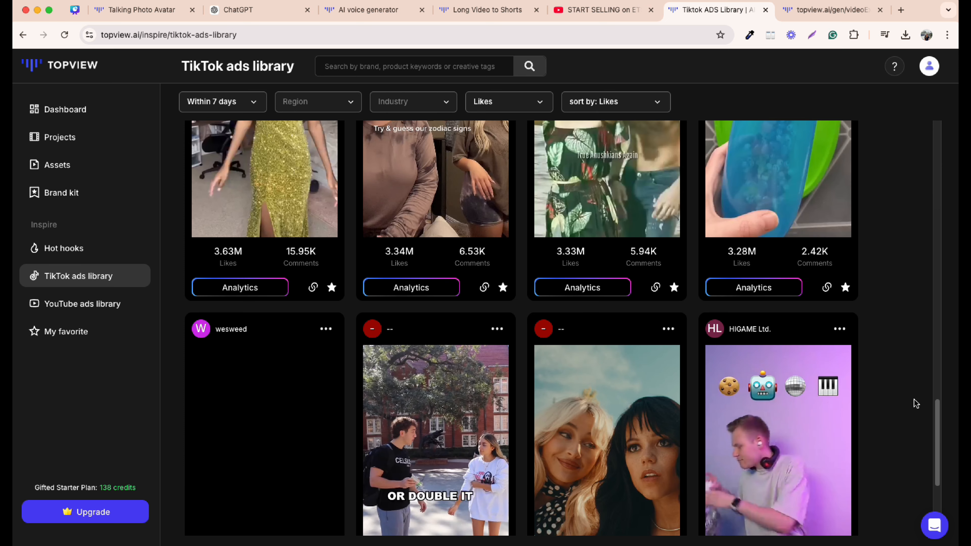
scroll(893, 400, "down", 5)
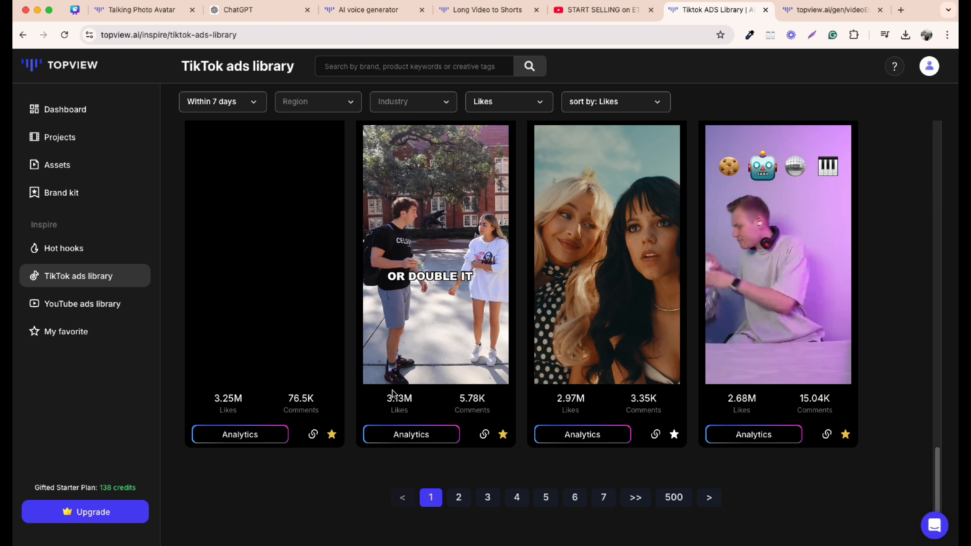
left_click(405, 439)
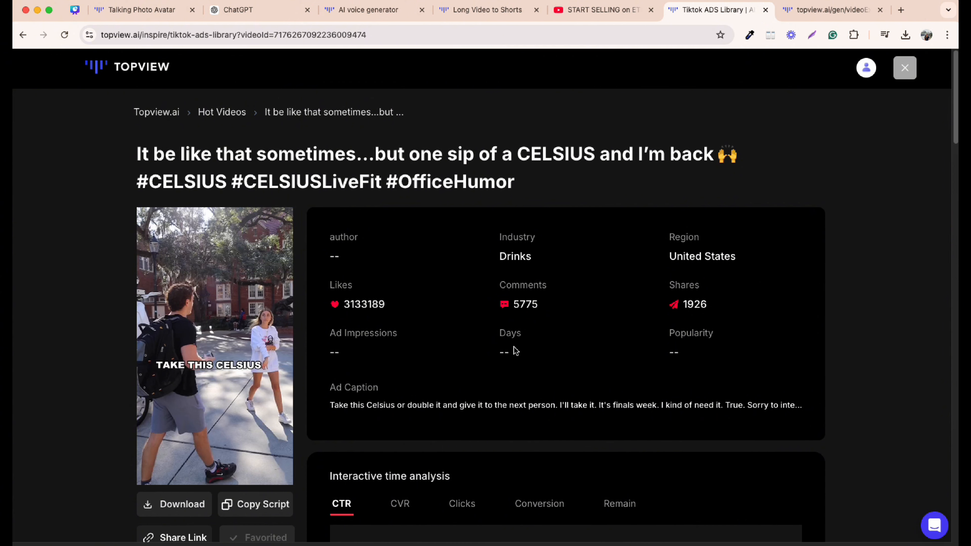
scroll(505, 325, "down", 10)
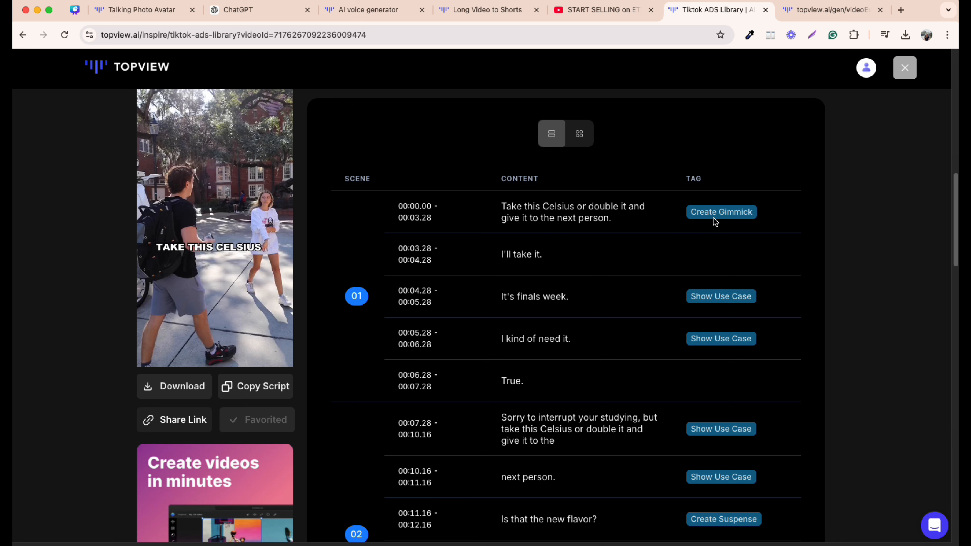
scroll(715, 222, "up", 1)
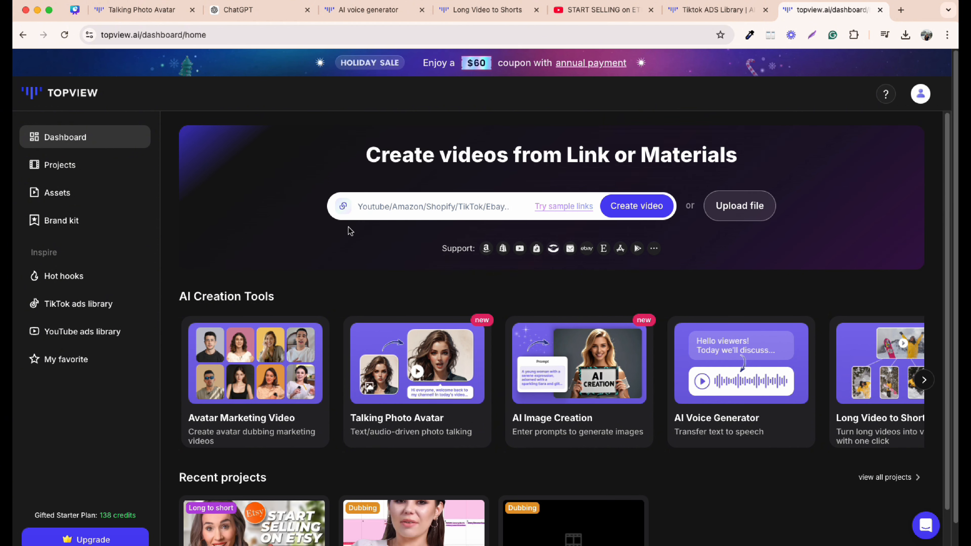
- Browse further through the AI creation tools on the dashboard
scroll(922, 310, "down", 2)
left_click(923, 302)
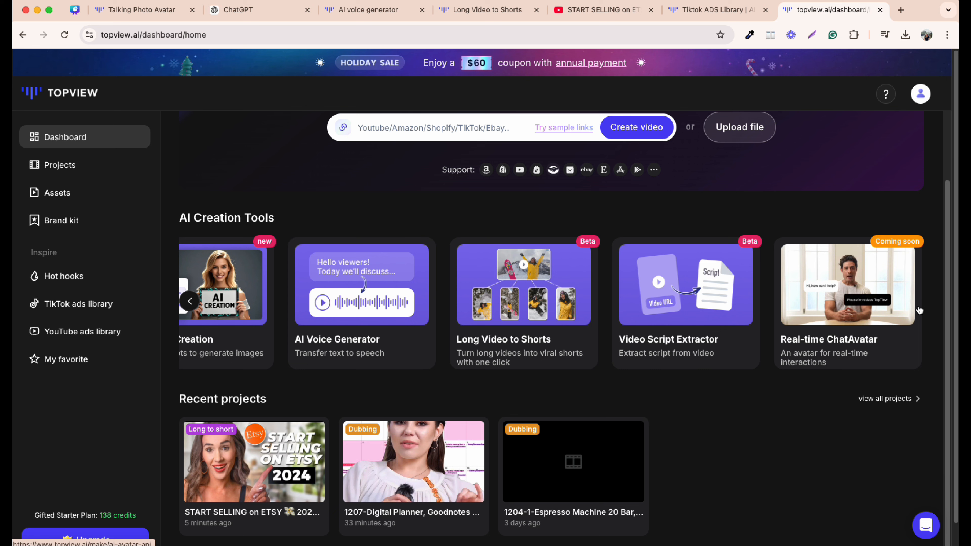